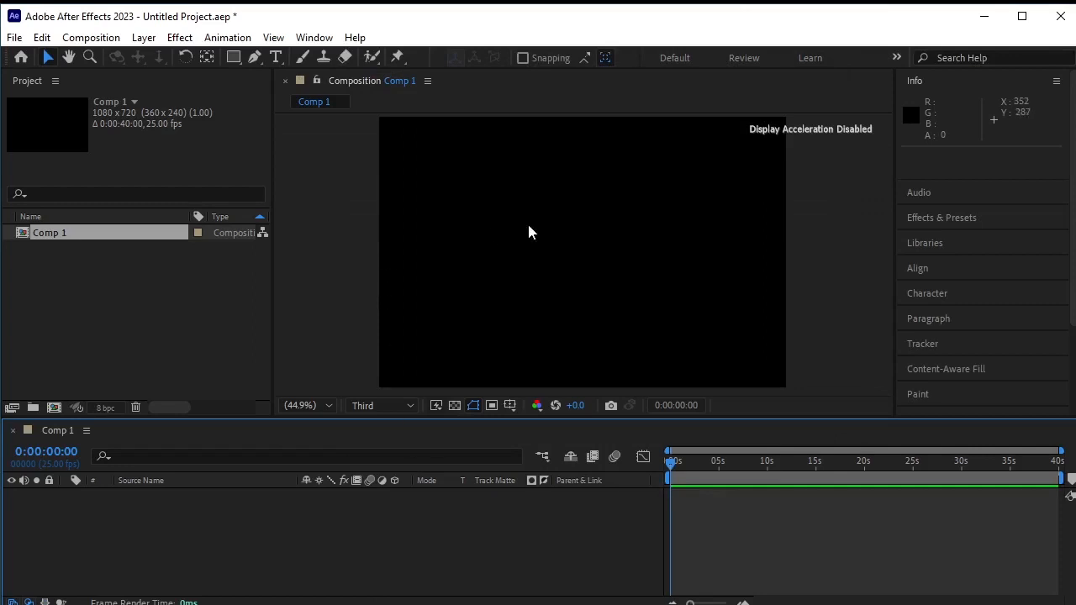
# - Import the video file 5206799-hd_1920_1080_25fps.mp4 from Downloads into the project
pyautogui.rightClick(95, 277)
pyautogui.moveTo(173, 353)
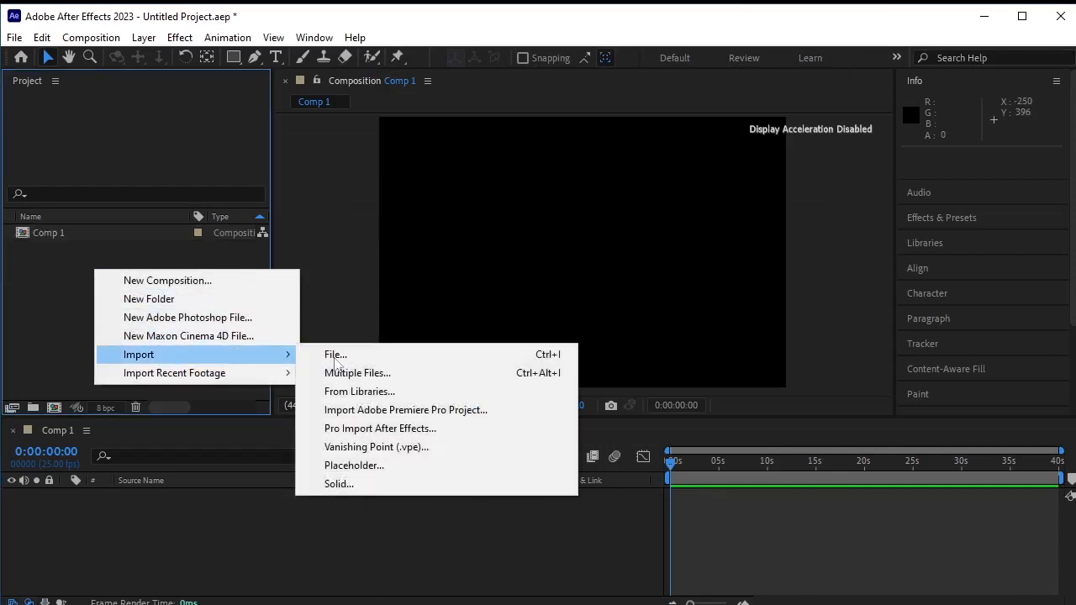
pyautogui.click(372, 355)
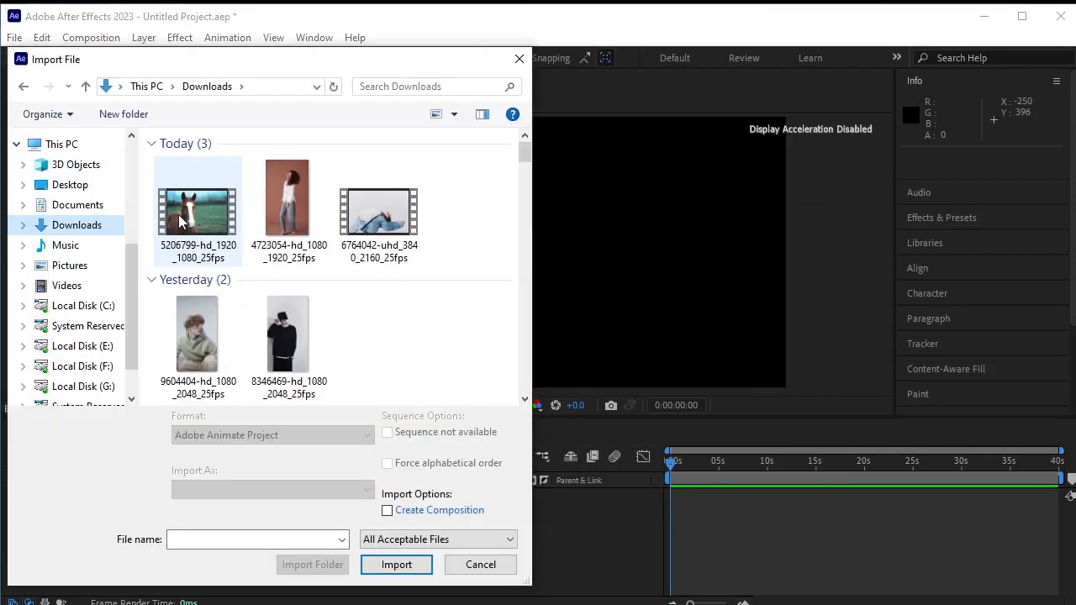
pyautogui.click(186, 217)
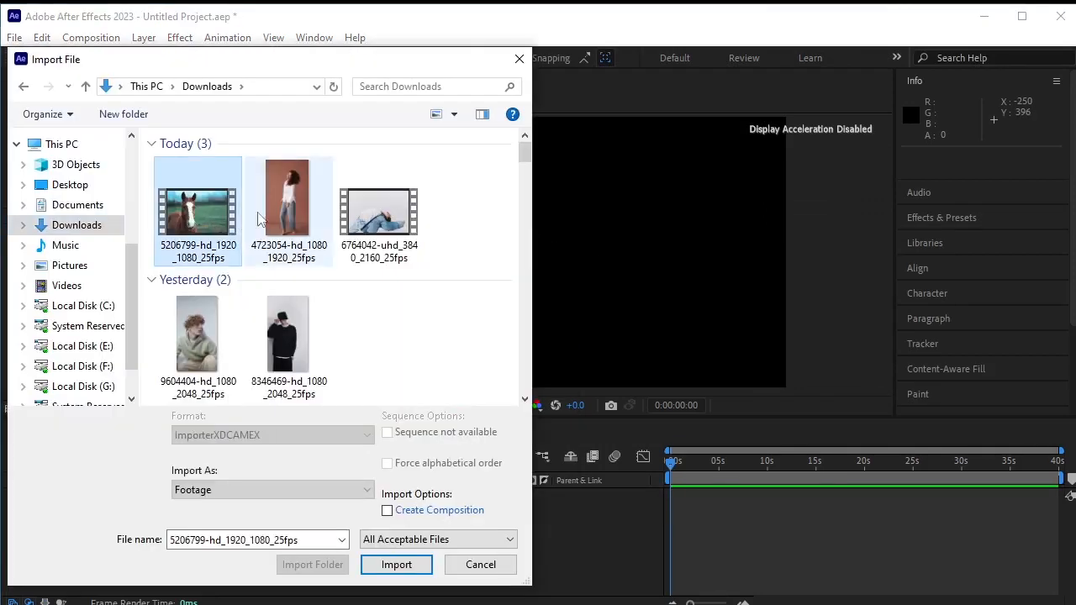
pyautogui.click(418, 568)
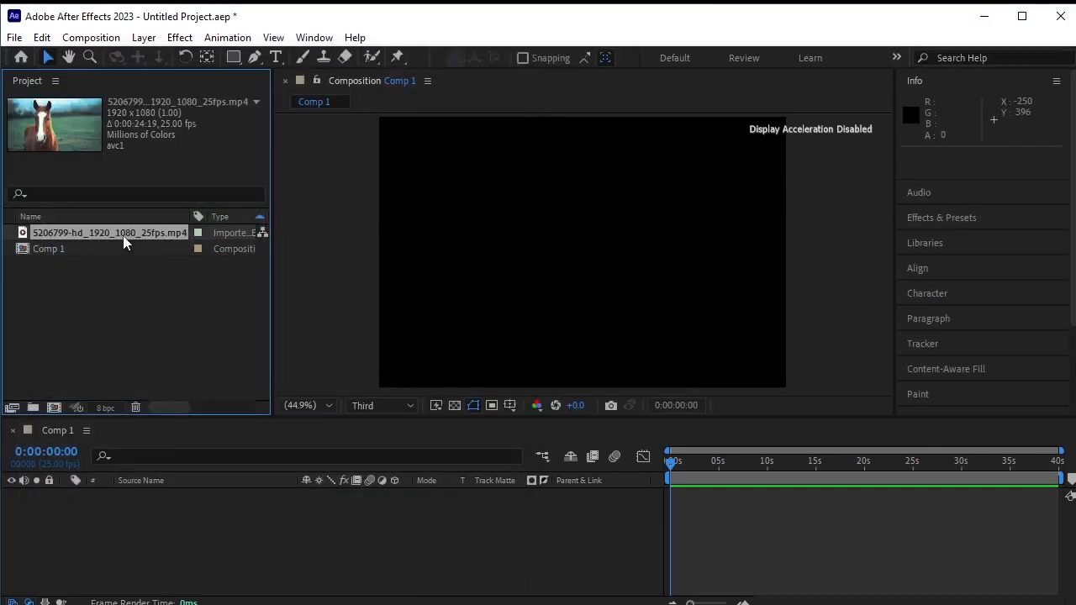
# - Add the horse clip to the composition timeline and scale the layer to 68%
pyautogui.moveTo(134, 229); pyautogui.dragTo(193, 534)
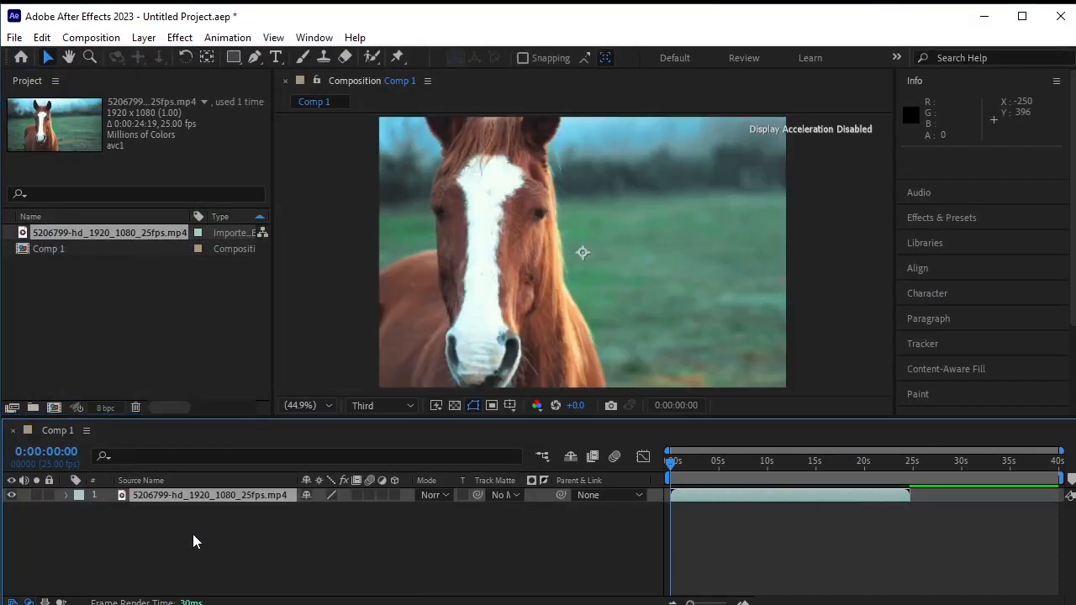
pyautogui.press('s')
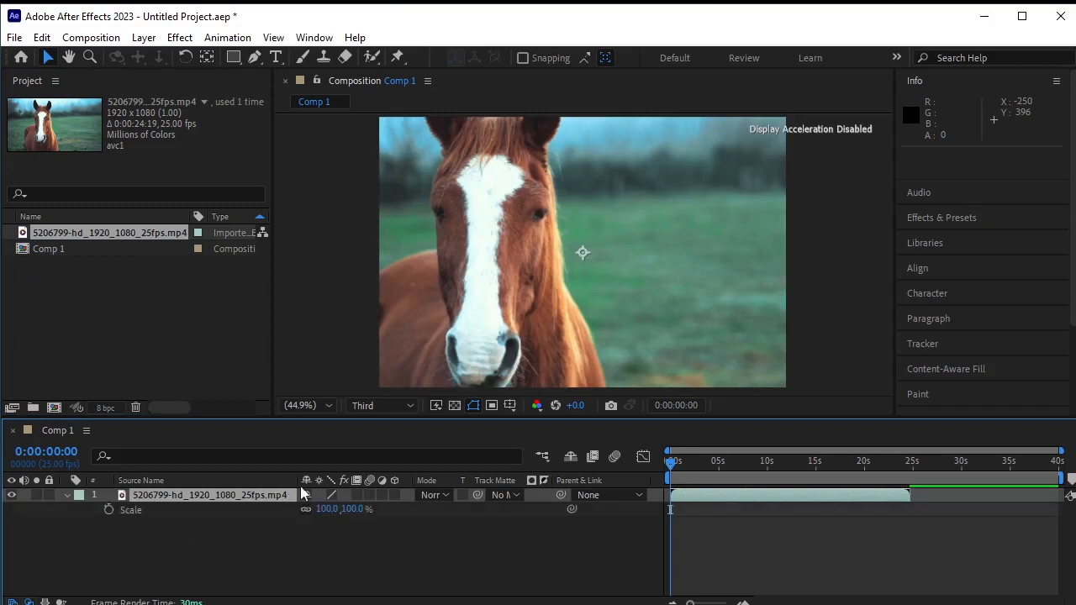
pyautogui.moveTo(354, 509)
pyautogui.mouseDown()
pyautogui.moveTo(329, 512)
pyautogui.moveTo(337, 521)
pyautogui.mouseUp()
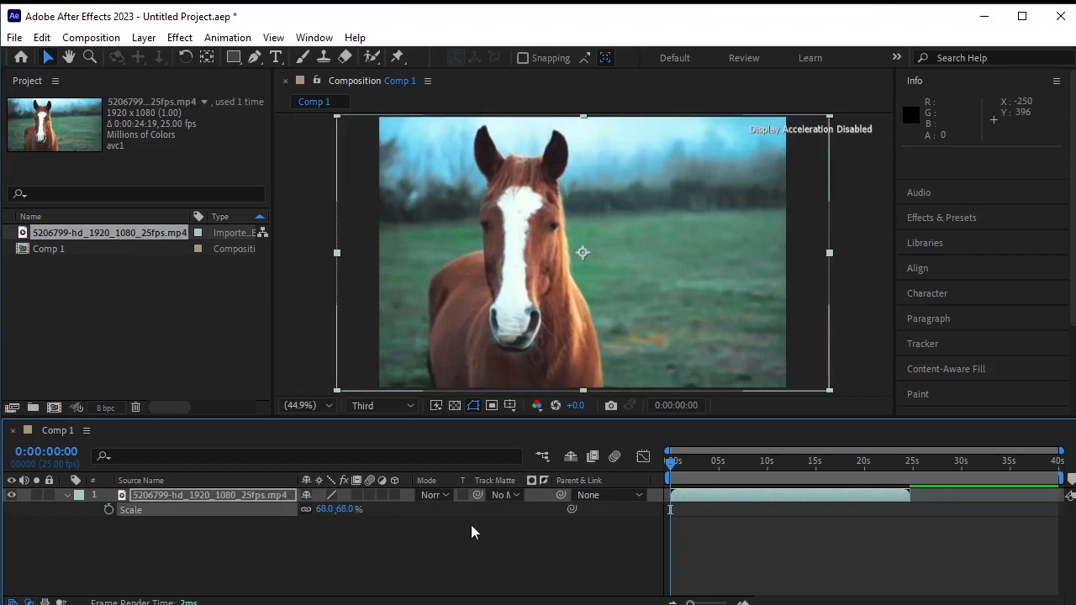
# - Nudge the horse layer slightly left in the composition frame and collapse its properties
pyautogui.moveTo(588, 358); pyautogui.dragTo(578, 355)
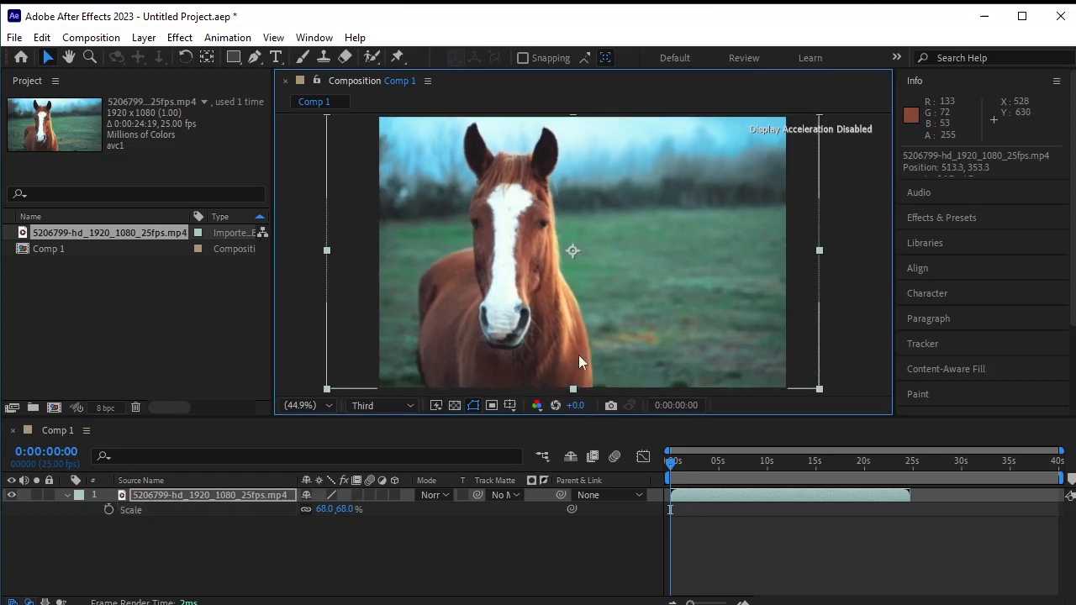
pyautogui.click(457, 547)
pyautogui.click(68, 494)
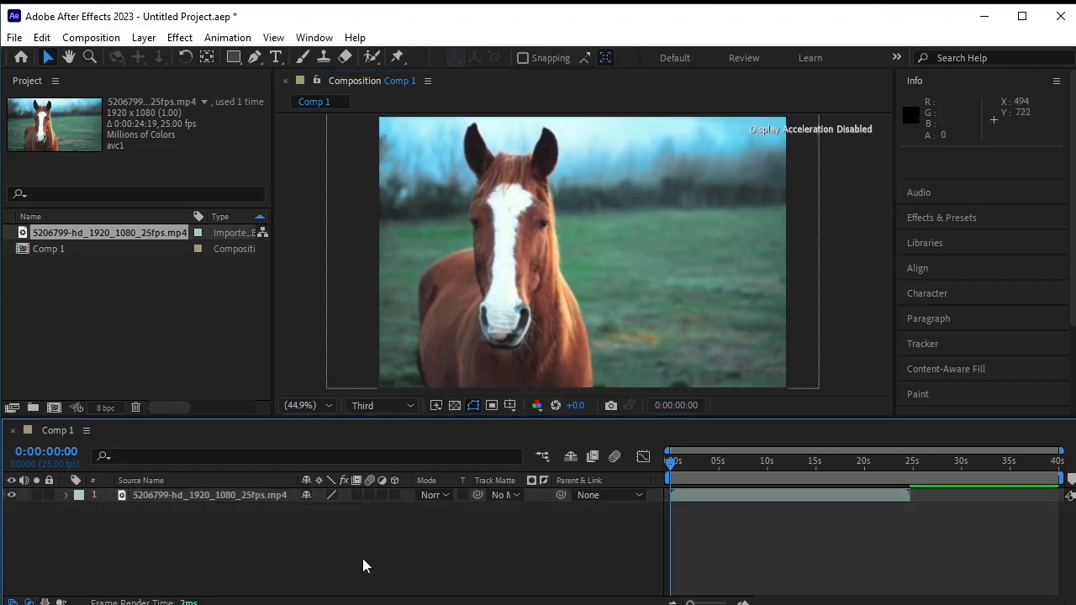
# - Preview the clip, then trim the horse layer's in point at 0:00:04:00
pyautogui.press('space')
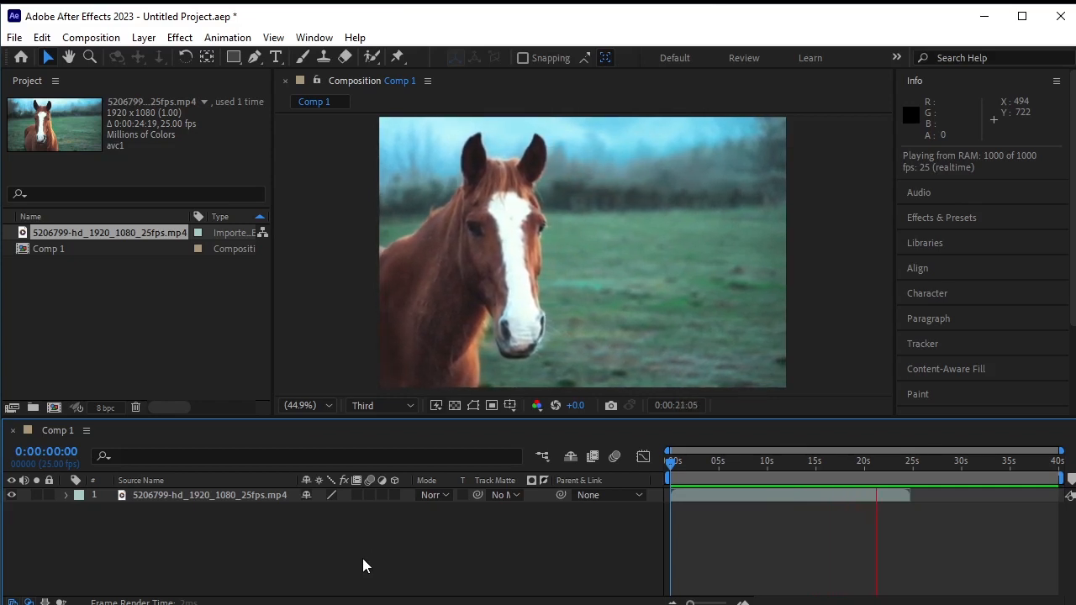
pyautogui.press('space')
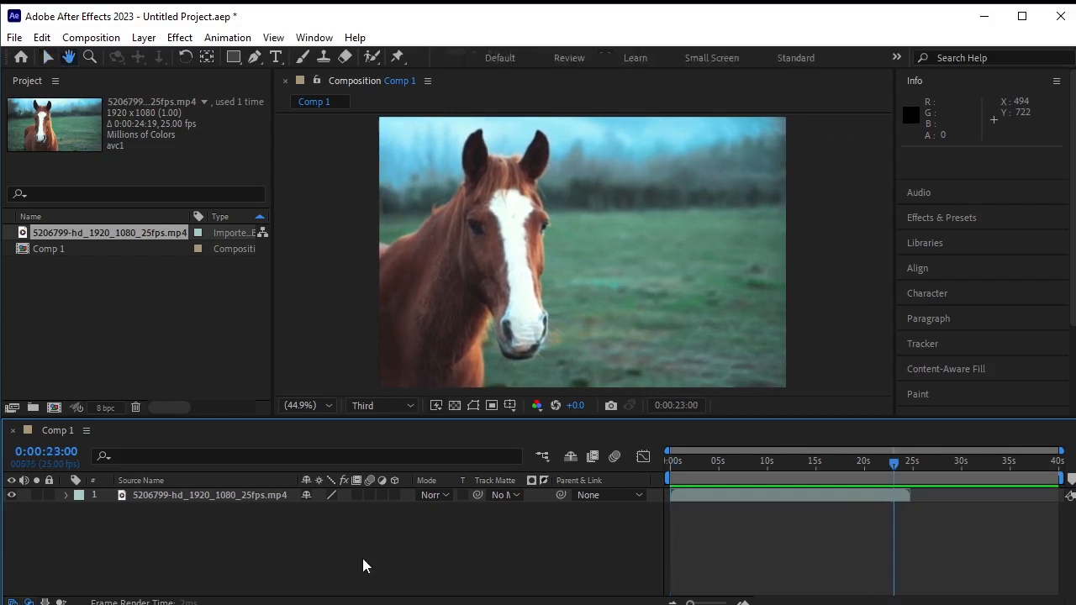
pyautogui.moveTo(889, 463); pyautogui.dragTo(708, 487)
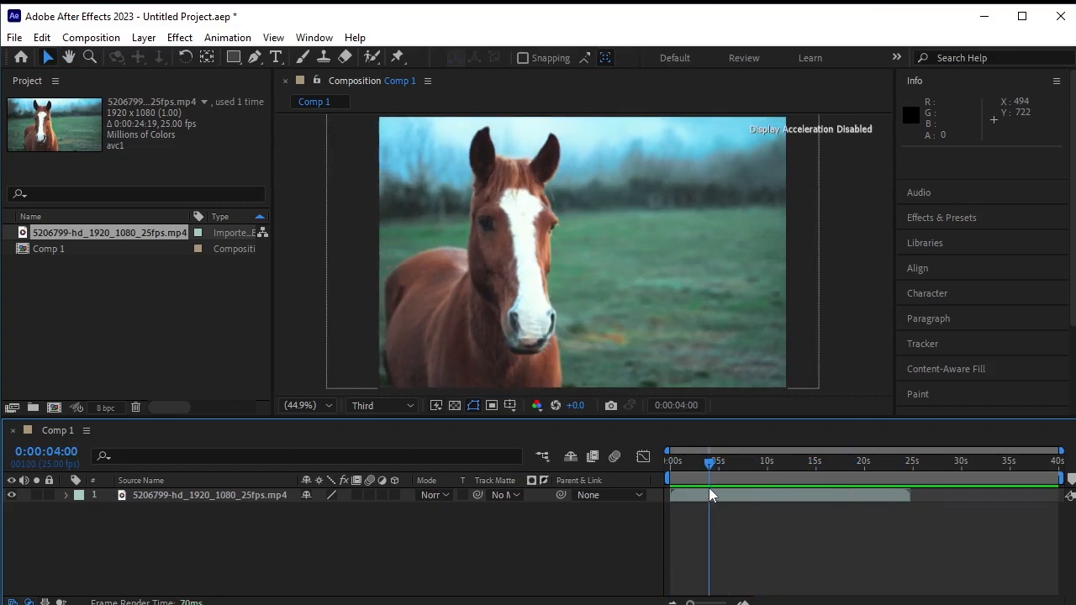
pyautogui.click(709, 489)
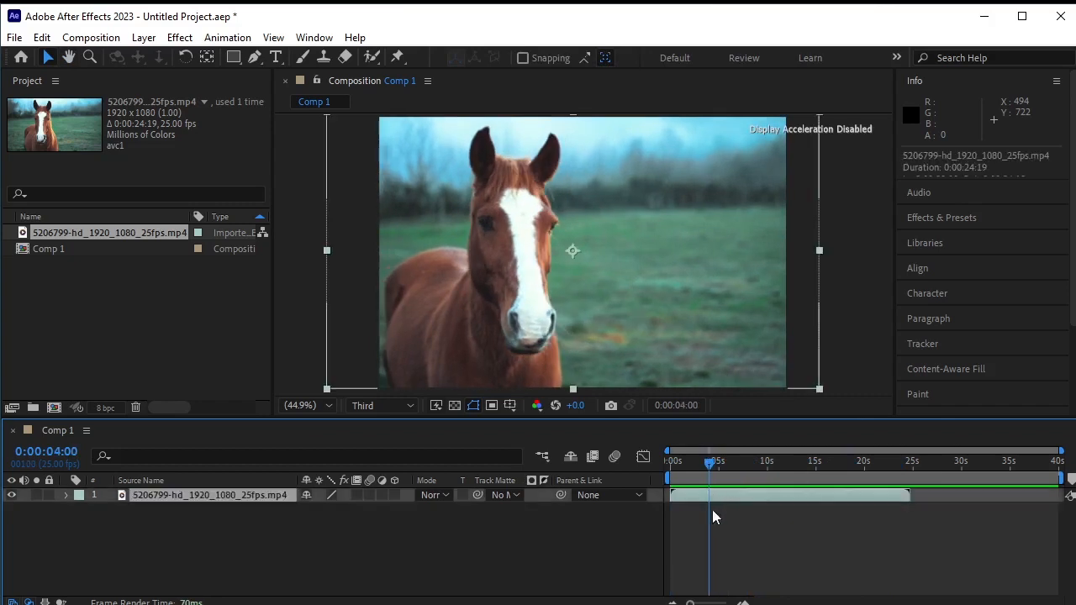
pyautogui.hotkey('alt', '[')
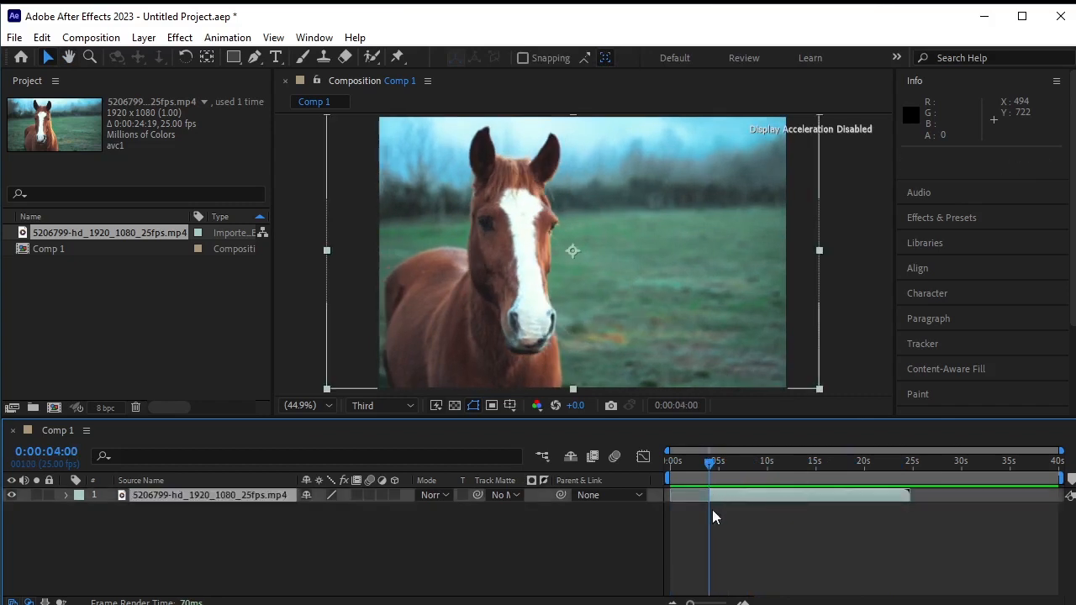
# - Slide the trimmed horse layer so it starts at the beginning of the composition
pyautogui.moveTo(706, 470); pyautogui.dragTo(663, 472)
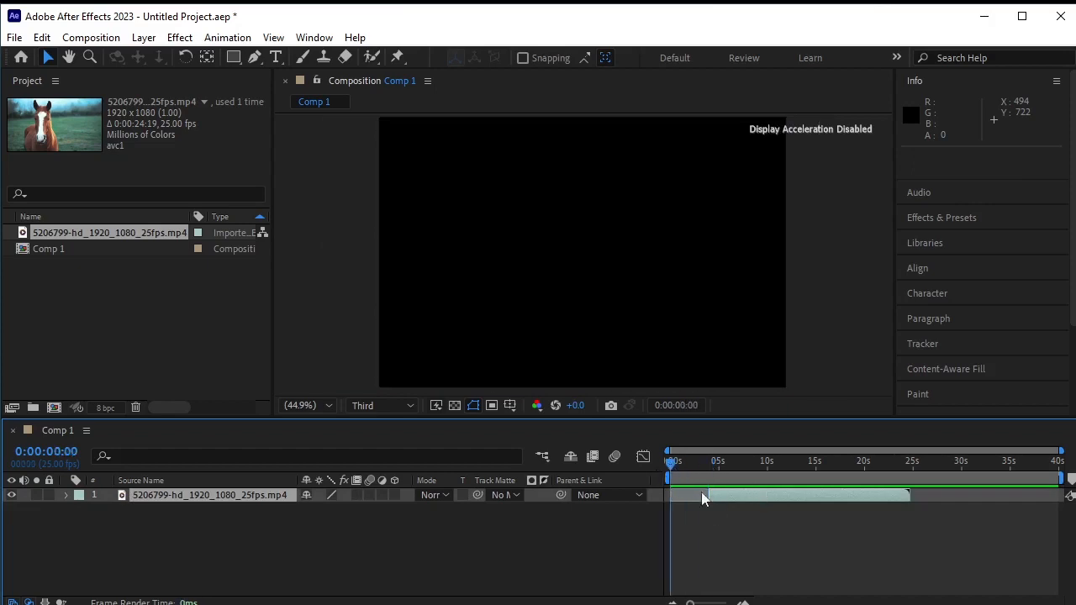
pyautogui.moveTo(756, 499); pyautogui.dragTo(738, 498)
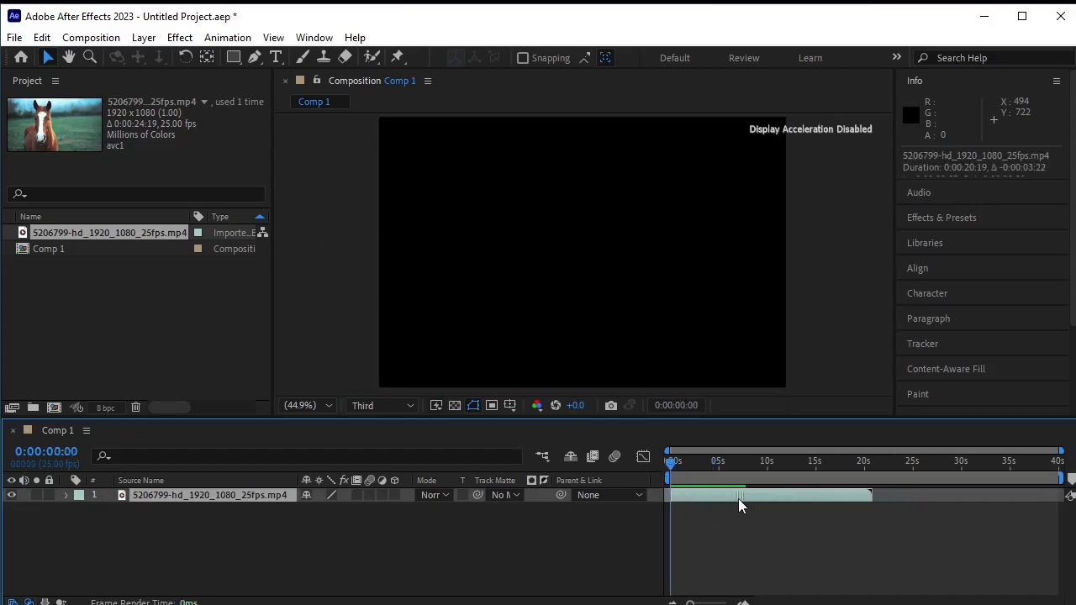
# - Move the horse layer toward the right side of the frame and preview the result
pyautogui.click(673, 467)
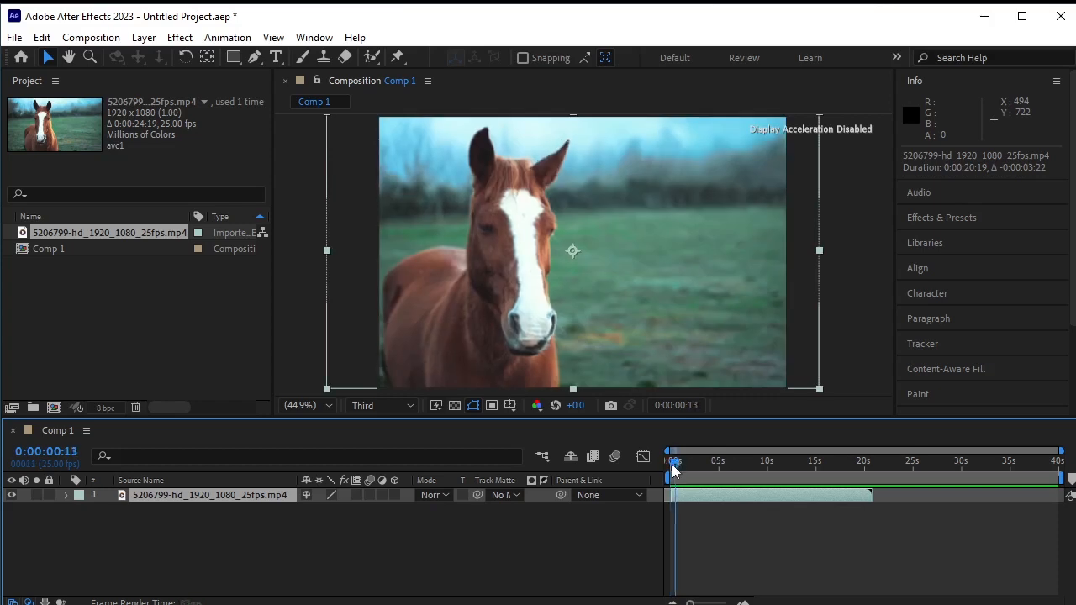
pyautogui.moveTo(673, 467); pyautogui.dragTo(670, 467)
pyautogui.moveTo(572, 346); pyautogui.dragTo(621, 344)
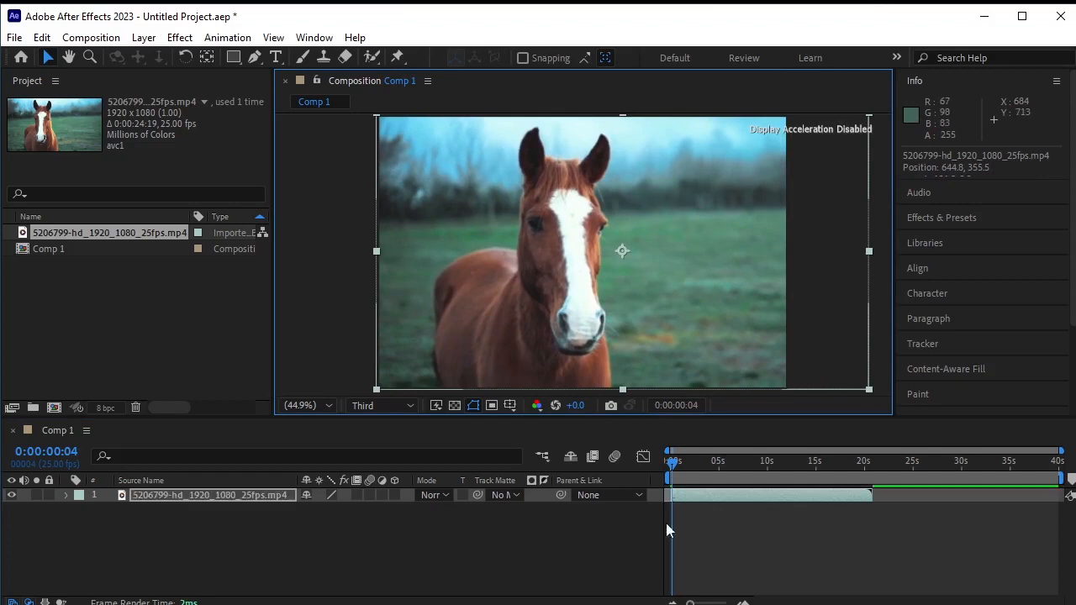
pyautogui.click(581, 551)
pyautogui.press('space')
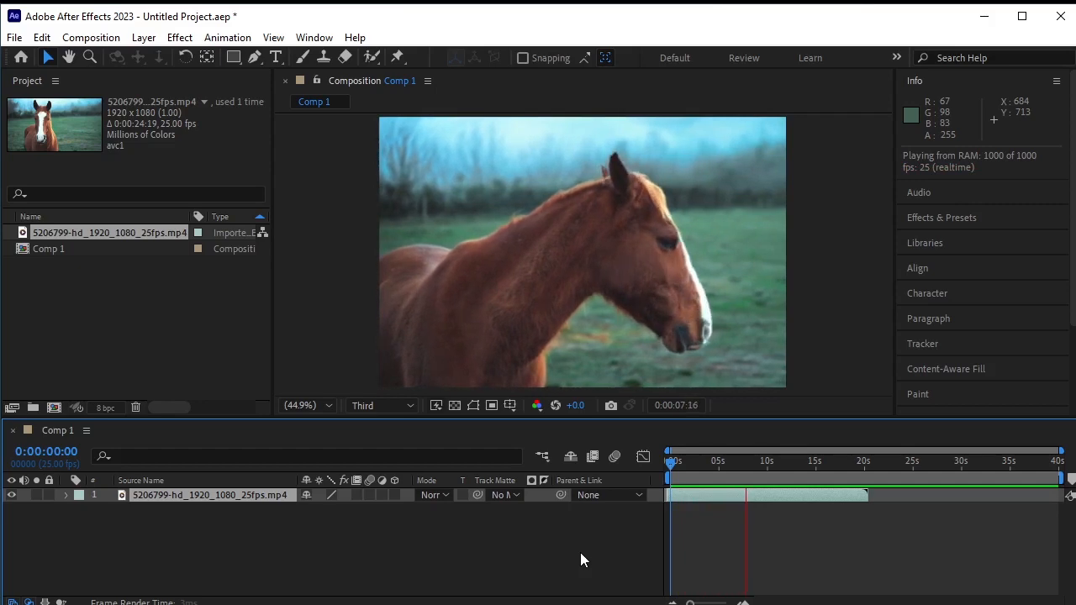
pyautogui.press('space')
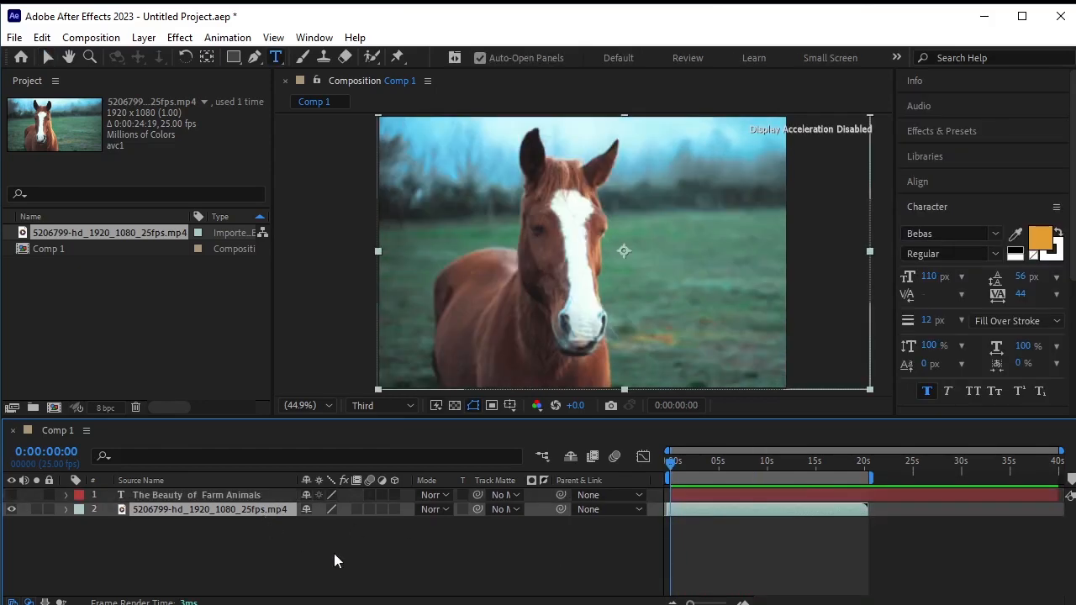
# - Duplicate the horse video layer and open the upper copy in the Layer panel at 0:00:04:02
pyautogui.hotkey('ctrl', 'd')
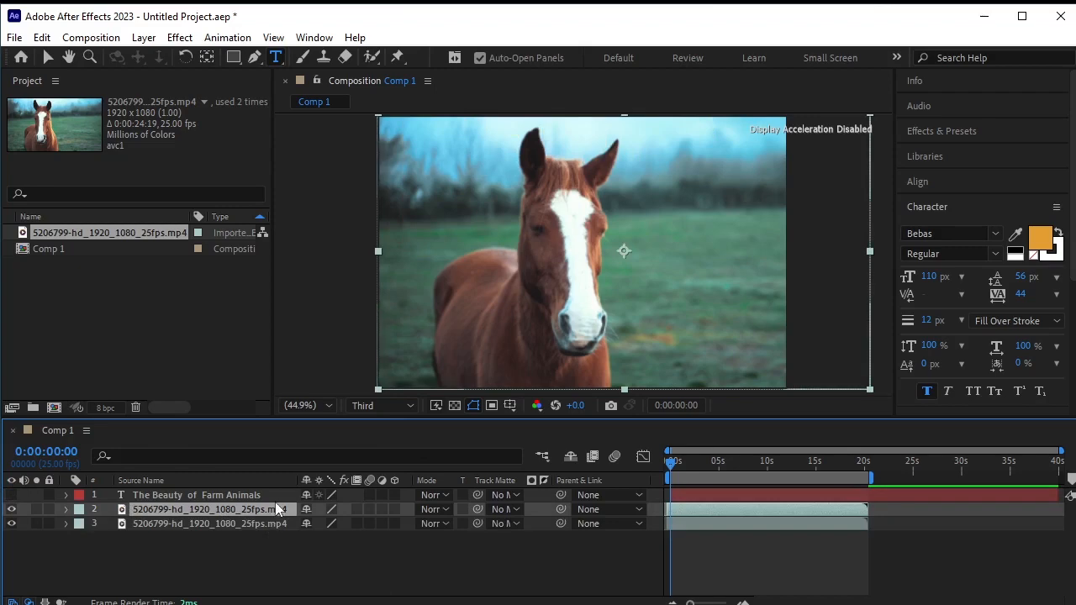
pyautogui.moveTo(668, 467); pyautogui.dragTo(710, 469)
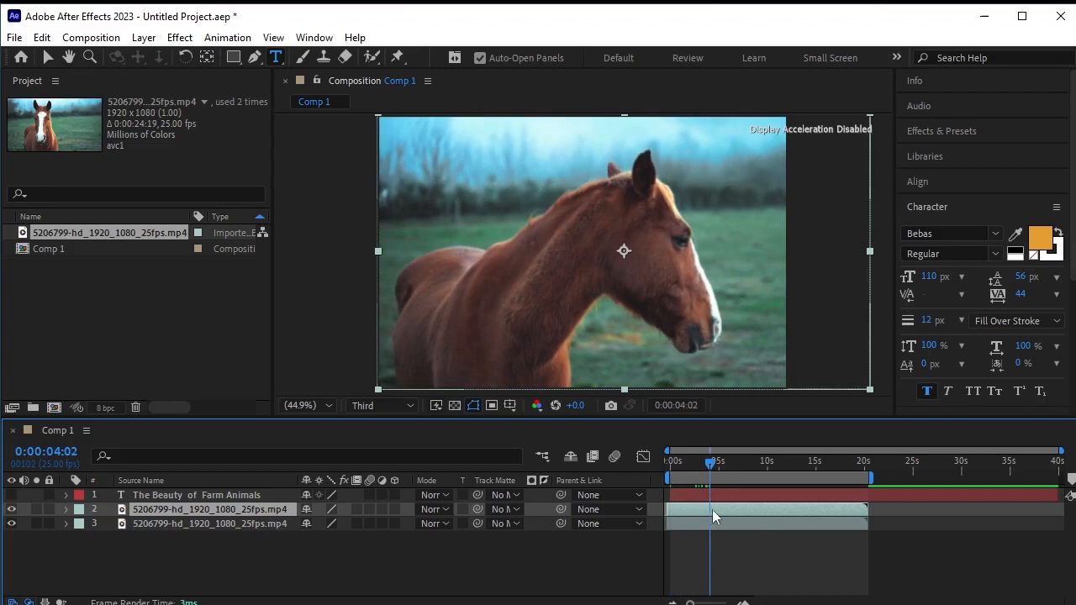
pyautogui.doubleClick(710, 510)
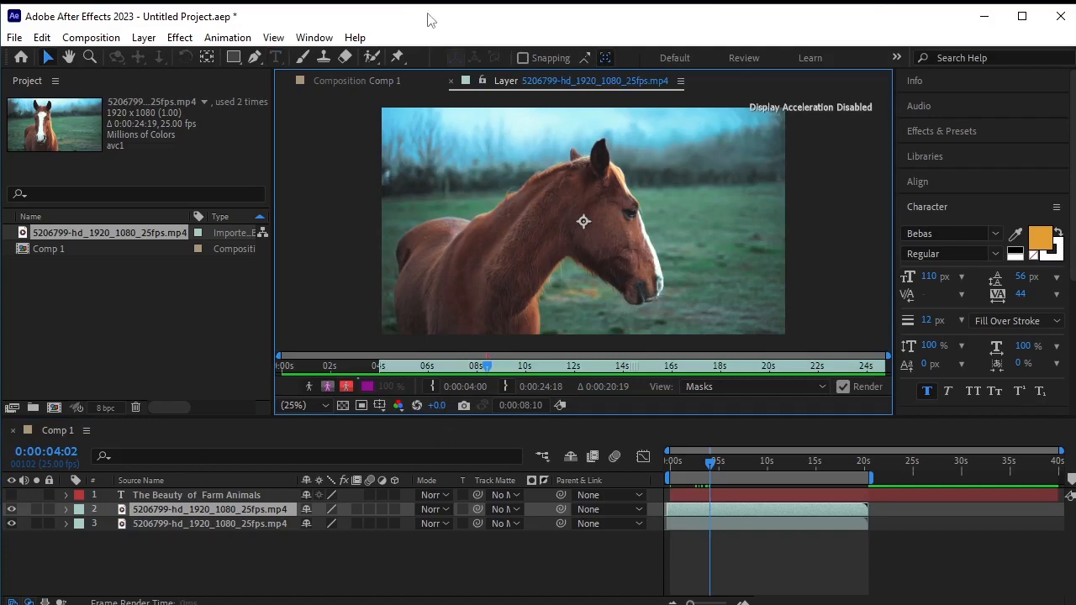
# - Choose the Roto Brush Tool and paint a foreground stroke across the horse's body
pyautogui.click(370, 57)
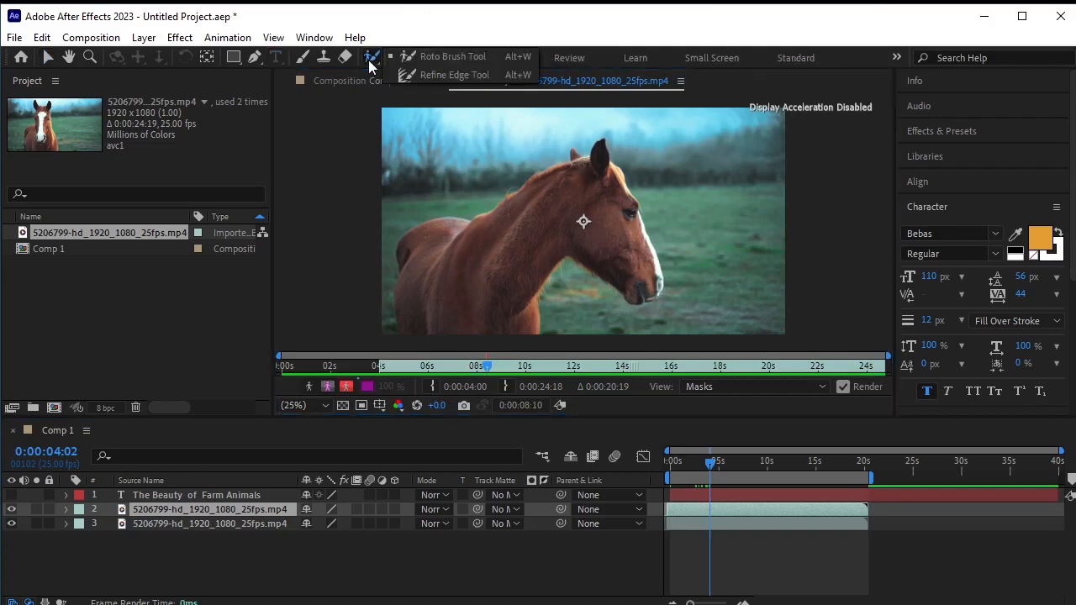
pyautogui.click(455, 57)
pyautogui.moveTo(475, 243)
pyautogui.mouseDown()
pyautogui.moveTo(599, 205)
pyautogui.moveTo(638, 267)
pyautogui.moveTo(605, 184)
pyautogui.moveTo(553, 202)
pyautogui.moveTo(465, 275)
pyautogui.moveTo(440, 240)
pyautogui.moveTo(420, 266)
pyautogui.moveTo(419, 296)
pyautogui.moveTo(453, 306)
pyautogui.moveTo(407, 316)
pyautogui.moveTo(514, 319)
pyautogui.moveTo(554, 227)
pyautogui.moveTo(582, 208)
pyautogui.moveTo(485, 333)
pyautogui.moveTo(480, 255)
pyautogui.moveTo(533, 187)
pyautogui.moveTo(588, 159)
pyautogui.moveTo(605, 167)
pyautogui.moveTo(594, 230)
pyautogui.moveTo(626, 284)
pyautogui.mouseUp()
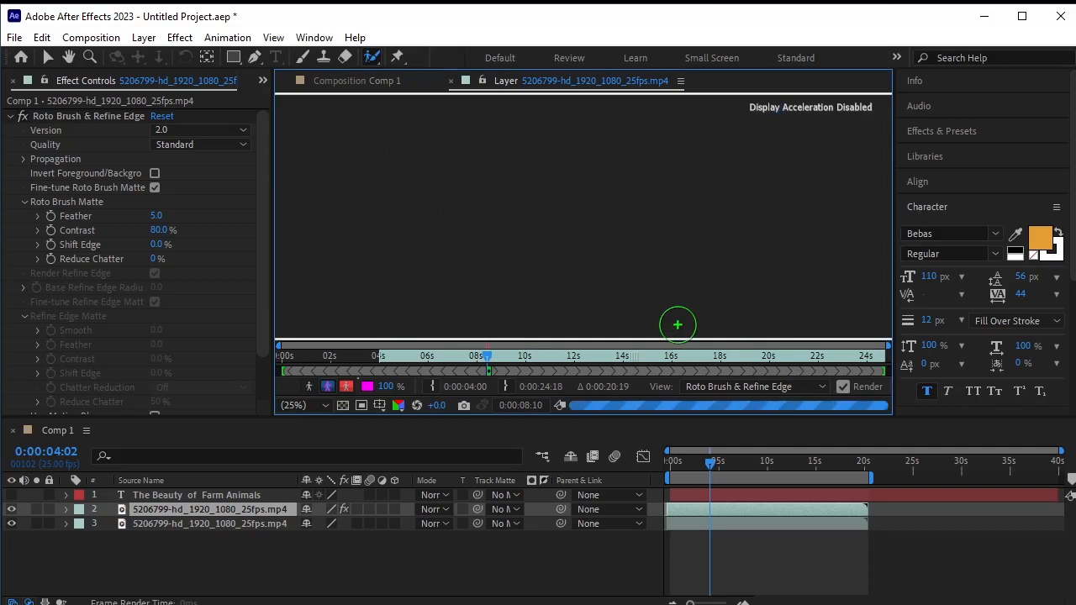
# - Add more foreground Roto Brush strokes over the horse's back, chest, muzzle and neck
pyautogui.scroll(2, 486, 268)
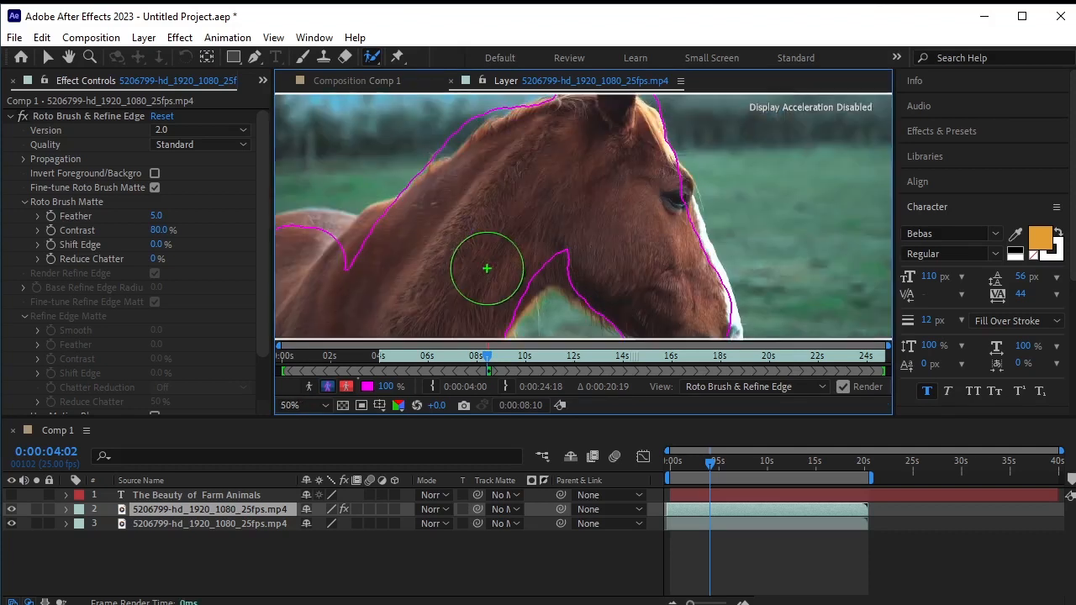
pyautogui.scroll(-2, 473, 252)
pyautogui.moveTo(465, 233)
pyautogui.mouseDown()
pyautogui.moveTo(417, 246)
pyautogui.moveTo(414, 265)
pyautogui.moveTo(430, 241)
pyautogui.mouseUp()
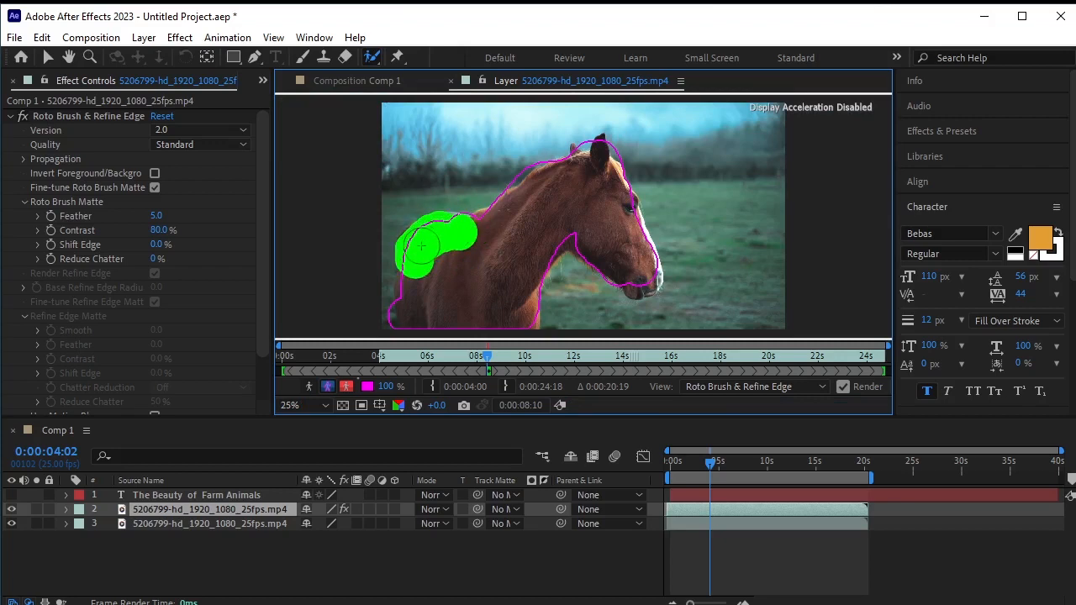
pyautogui.moveTo(405, 294); pyautogui.dragTo(414, 308)
pyautogui.click(484, 225)
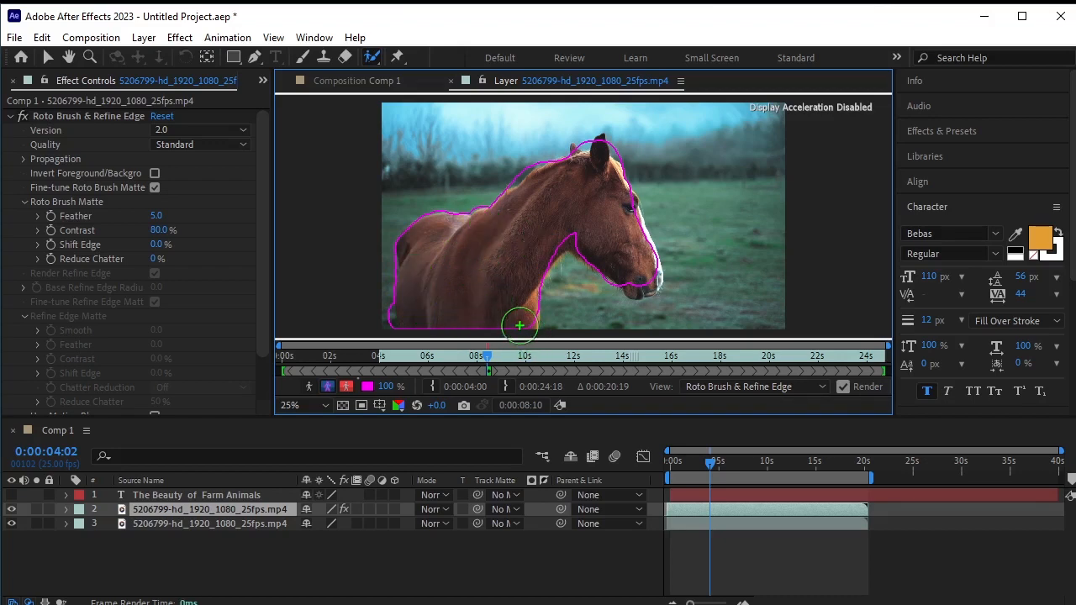
pyautogui.moveTo(520, 309); pyautogui.dragTo(527, 294)
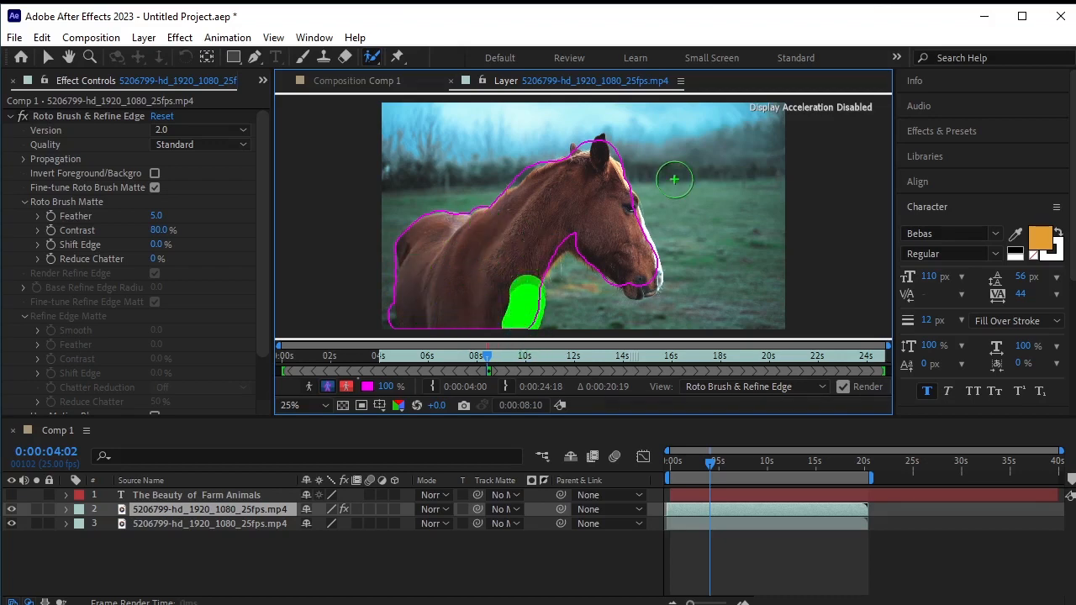
pyautogui.click(639, 282)
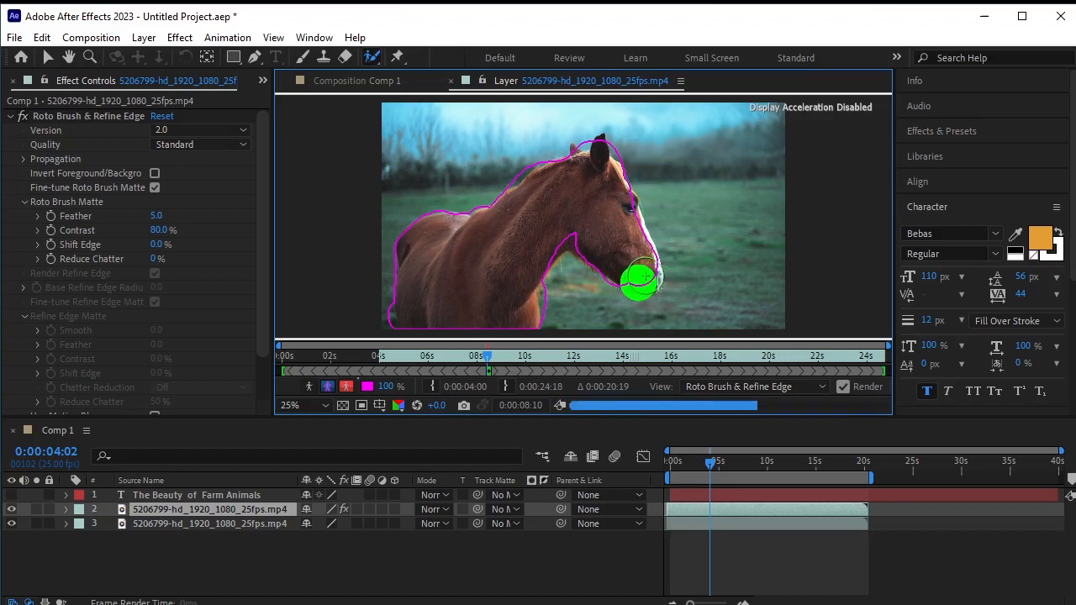
pyautogui.click(644, 276)
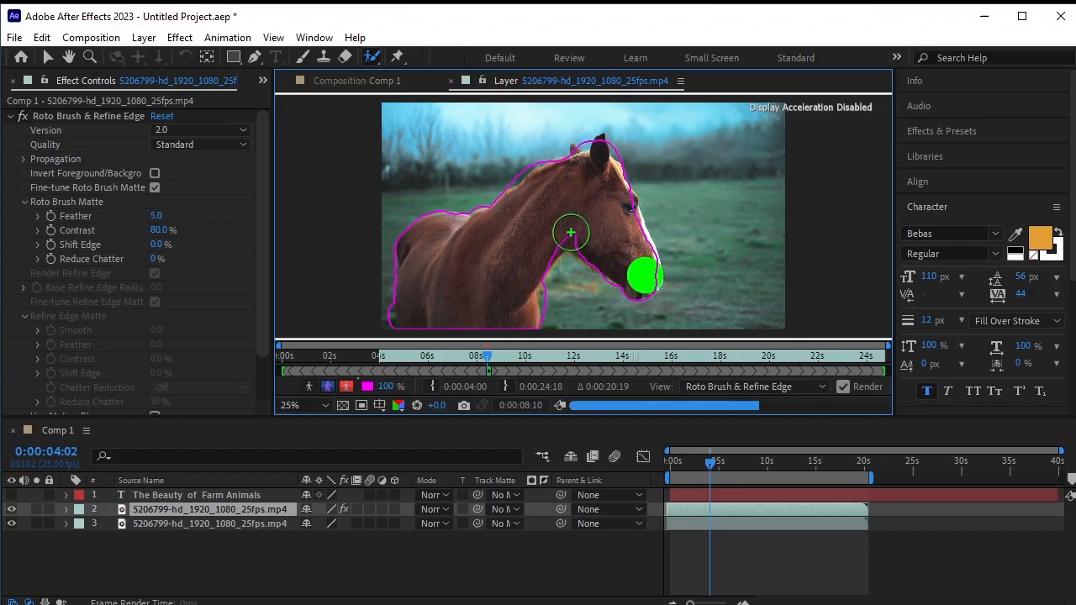
pyautogui.moveTo(526, 270); pyautogui.dragTo(561, 215)
# - Add a foreground Roto Brush stroke along the horse's throat and lower neck
pyautogui.scroll(2, 551, 295)
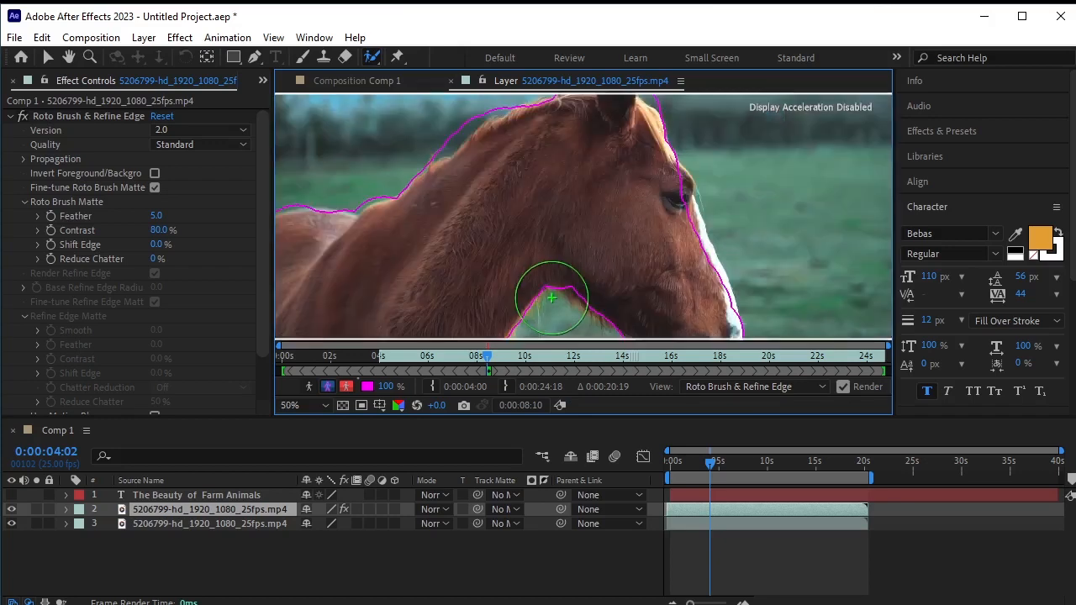
pyautogui.scroll(-5, 552, 296)
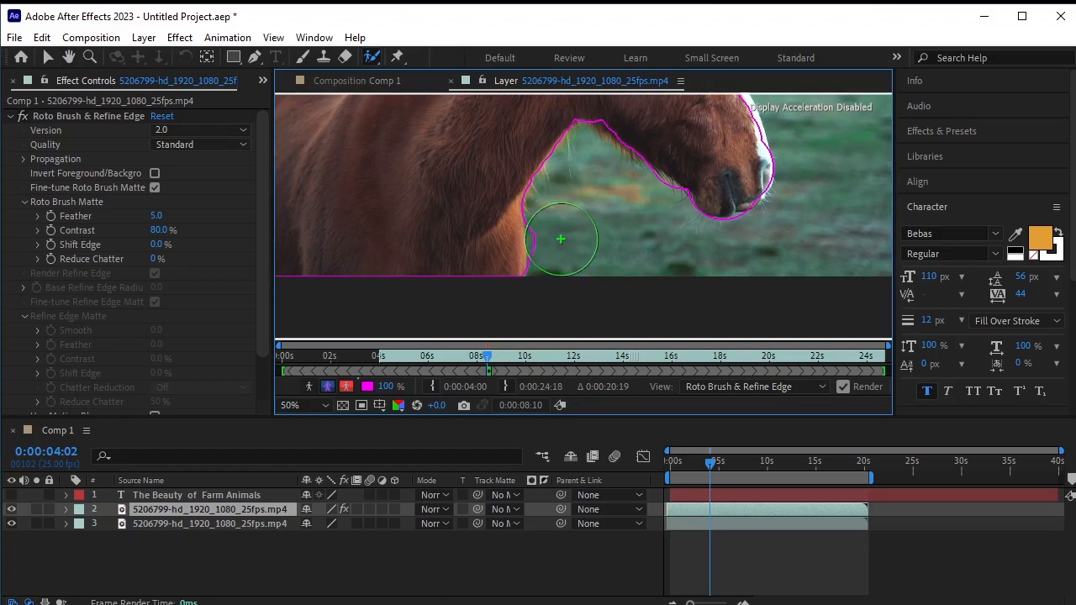
pyautogui.keyDown('alt'); pyautogui.click(562, 240); pyautogui.keyUp('alt')
pyautogui.moveTo(580, 161)
pyautogui.mouseDown()
pyautogui.moveTo(614, 245)
pyautogui.moveTo(602, 271)
pyautogui.mouseUp()
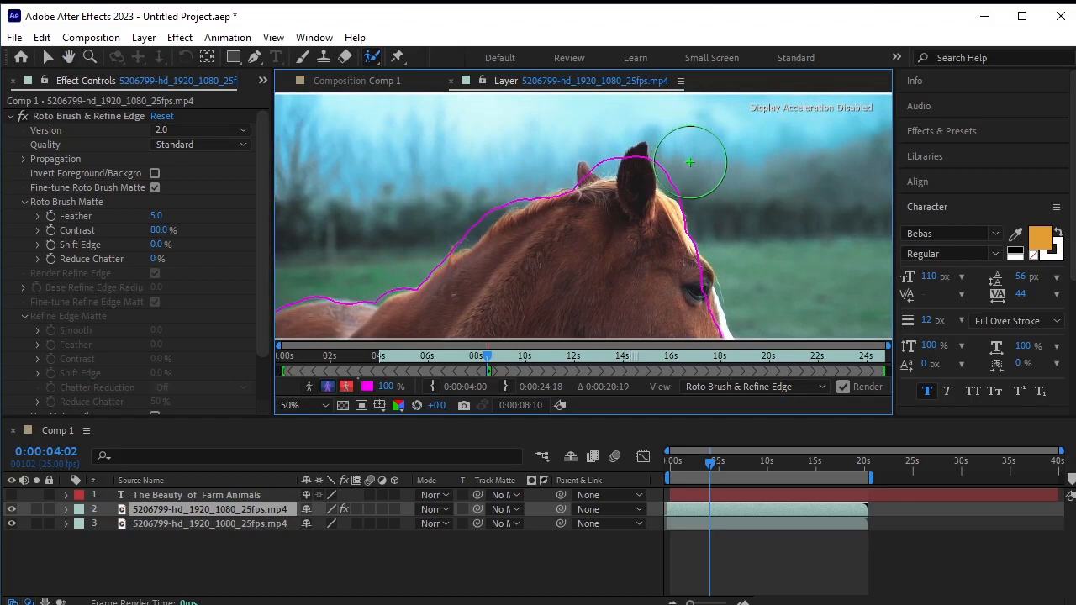
# - Add the horse's ear to the roto selection and subtract the background sky above its back
pyautogui.click(689, 165)
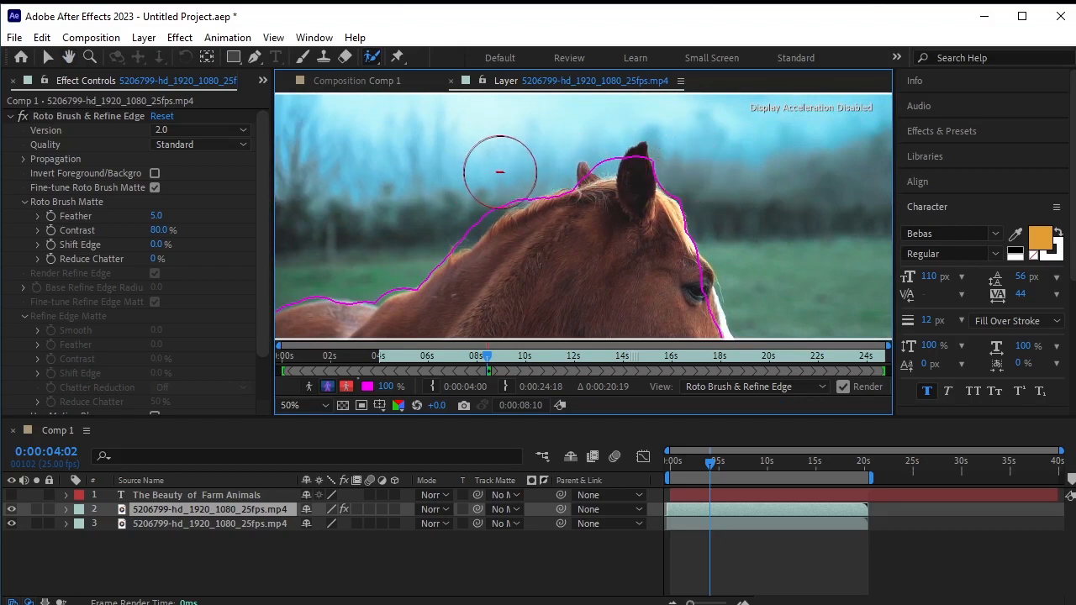
pyautogui.moveTo(496, 169)
pyautogui.mouseDown()
pyautogui.moveTo(452, 215)
pyautogui.moveTo(397, 246)
pyautogui.mouseUp()
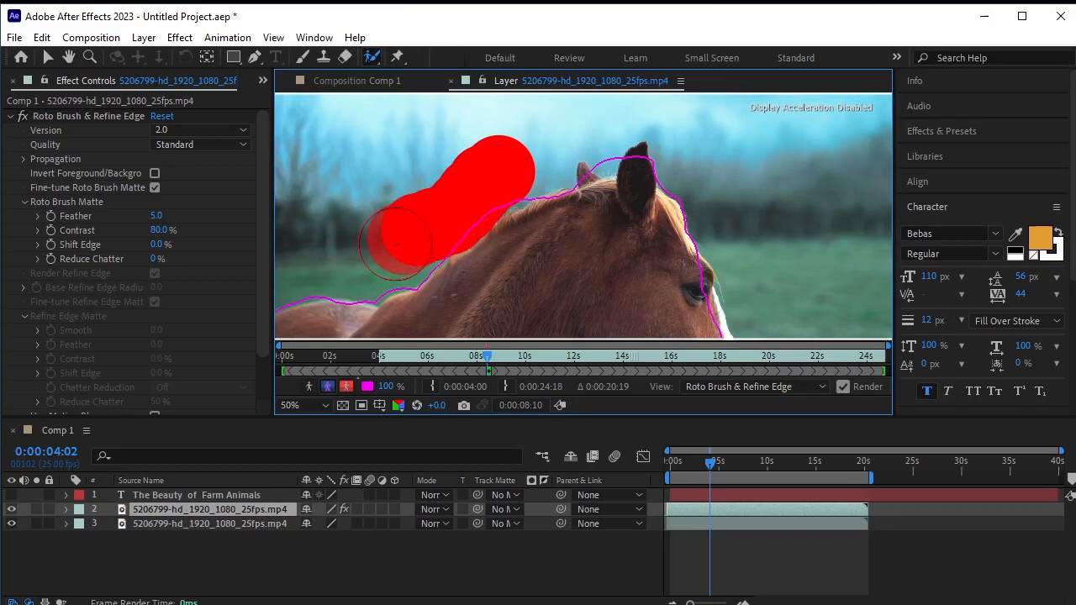
# - Subtract the sky above the horse's neck from the roto selection and add the horse's second ear with a foreground stroke
pyautogui.click(509, 168)
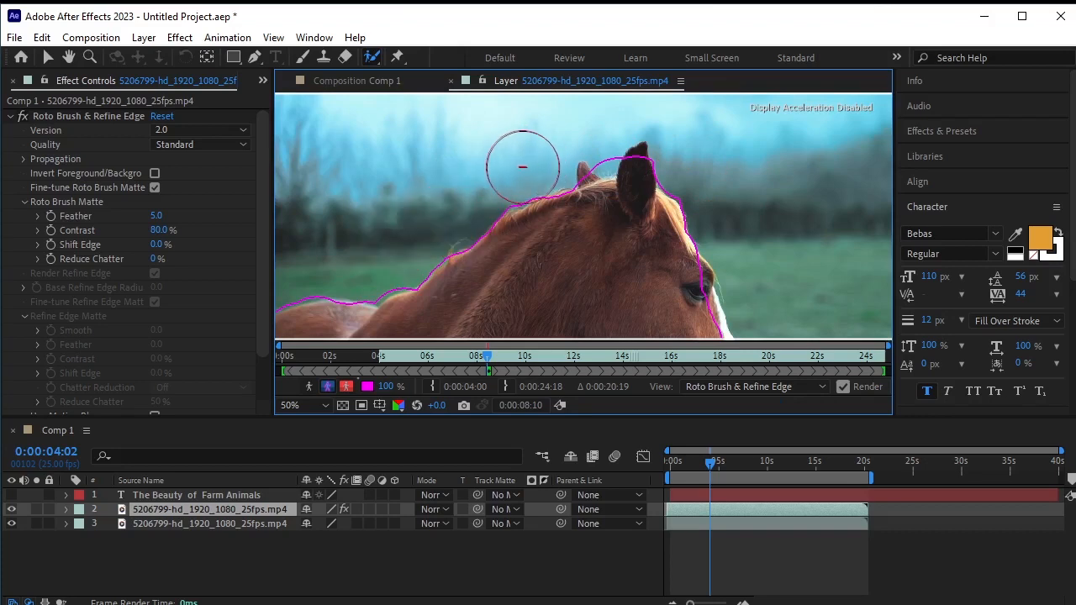
pyautogui.moveTo(514, 167); pyautogui.dragTo(446, 202)
pyautogui.scroll(2, 617, 163)
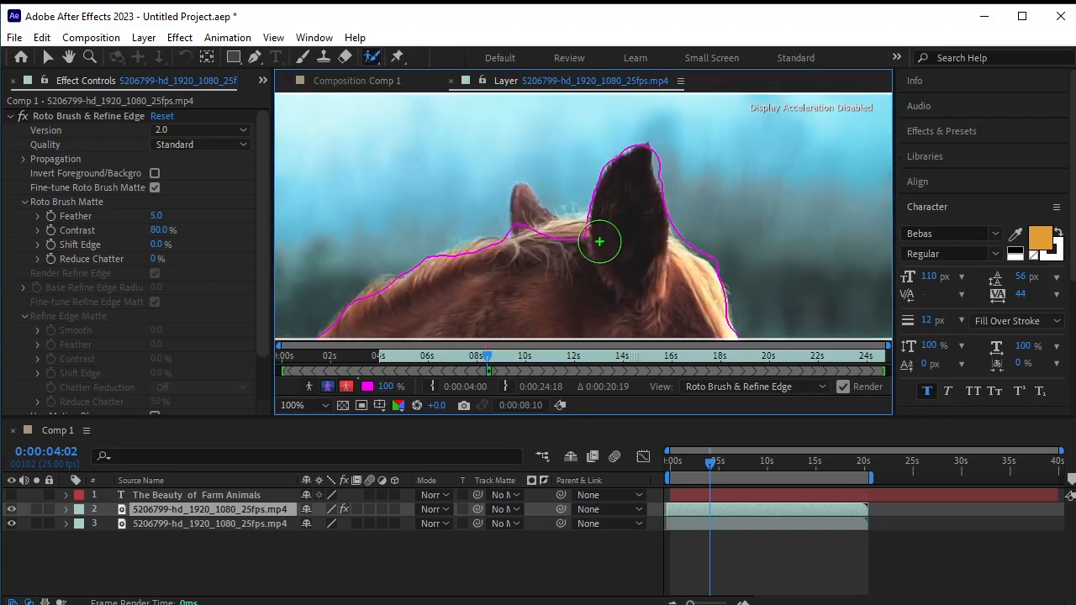
pyautogui.moveTo(605, 243)
pyautogui.mouseDown()
pyautogui.moveTo(532, 241)
pyautogui.moveTo(528, 204)
pyautogui.moveTo(546, 255)
pyautogui.mouseUp()
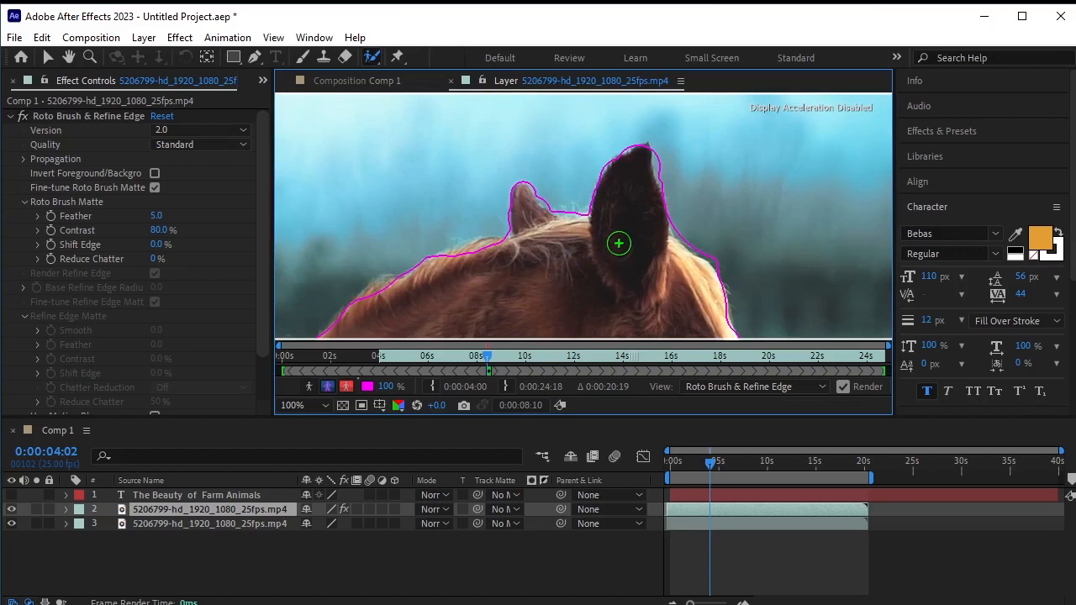
# - Paint foreground Roto Brush strokes along the front edge of the horse's face and the white blaze
pyautogui.scroll(-5, 619, 243)
pyautogui.scroll(3, 641, 262)
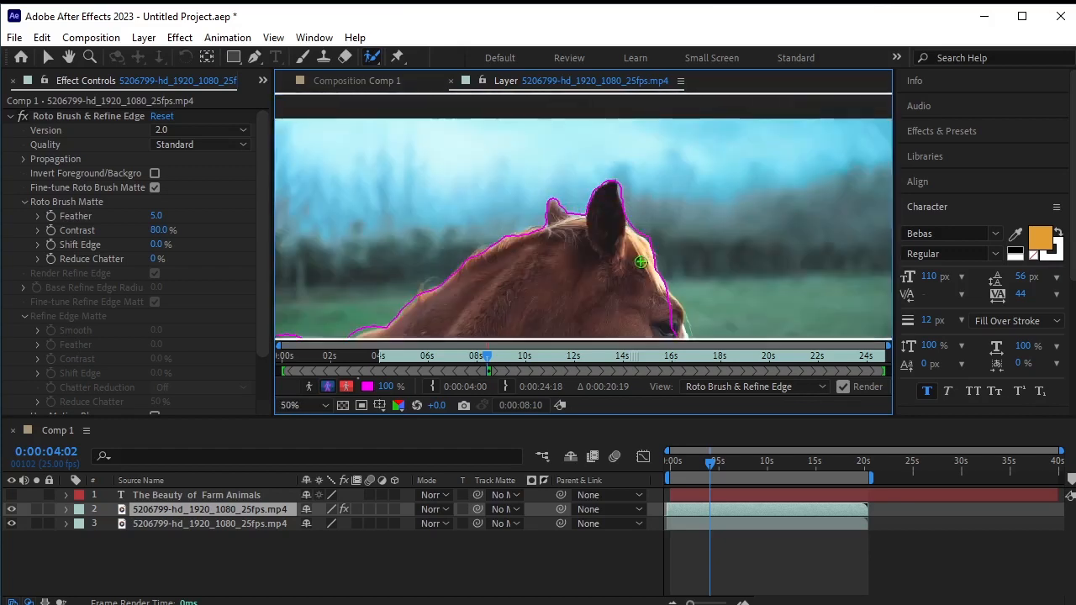
pyautogui.press('space')
pyautogui.moveTo(640, 262); pyautogui.dragTo(519, 123)
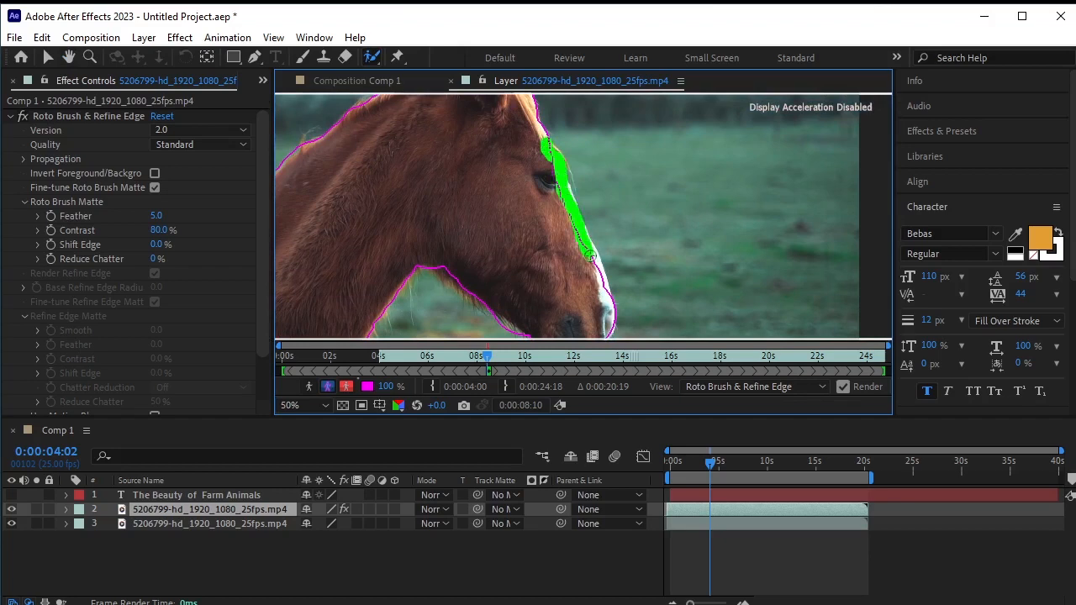
pyautogui.moveTo(603, 301); pyautogui.dragTo(554, 207)
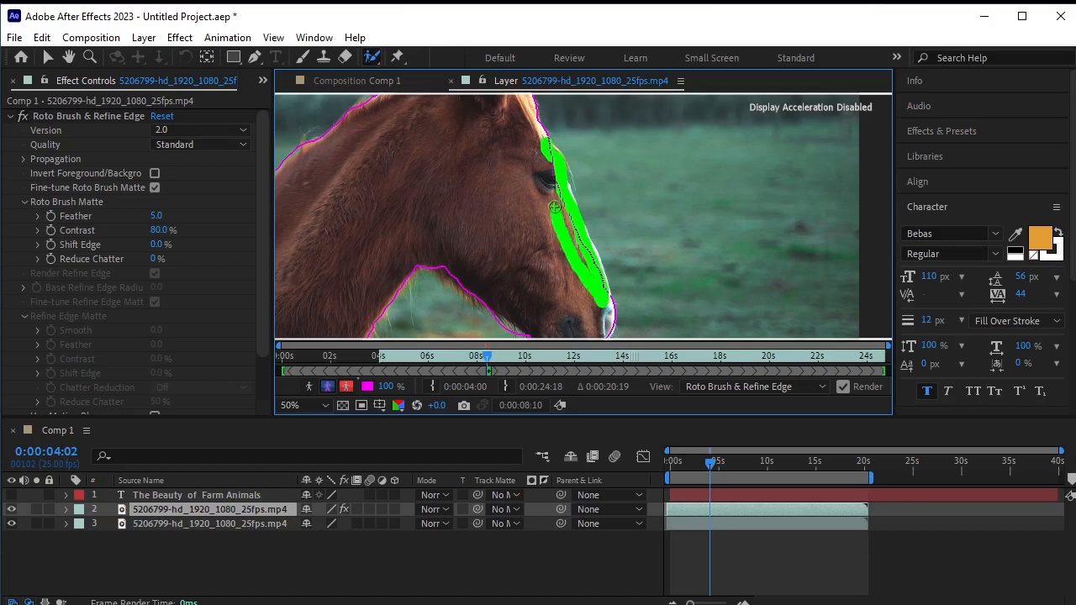
pyautogui.moveTo(538, 137); pyautogui.dragTo(539, 146)
# - Freeze the Roto Brush propagation for the layer
pyautogui.scroll(-2, 501, 239)
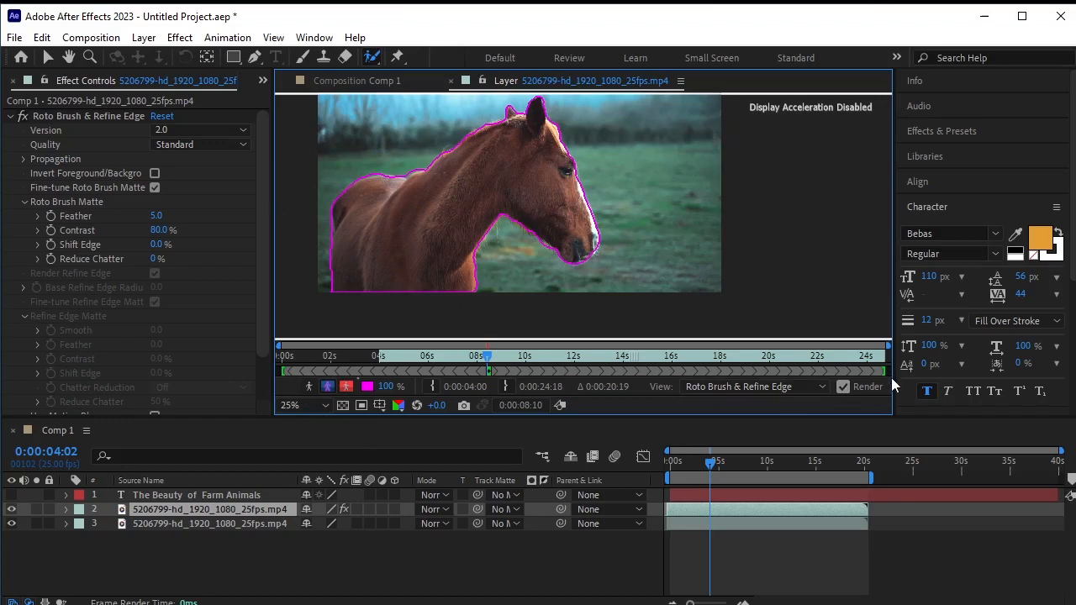
pyautogui.moveTo(891, 377); pyautogui.dragTo(972, 371)
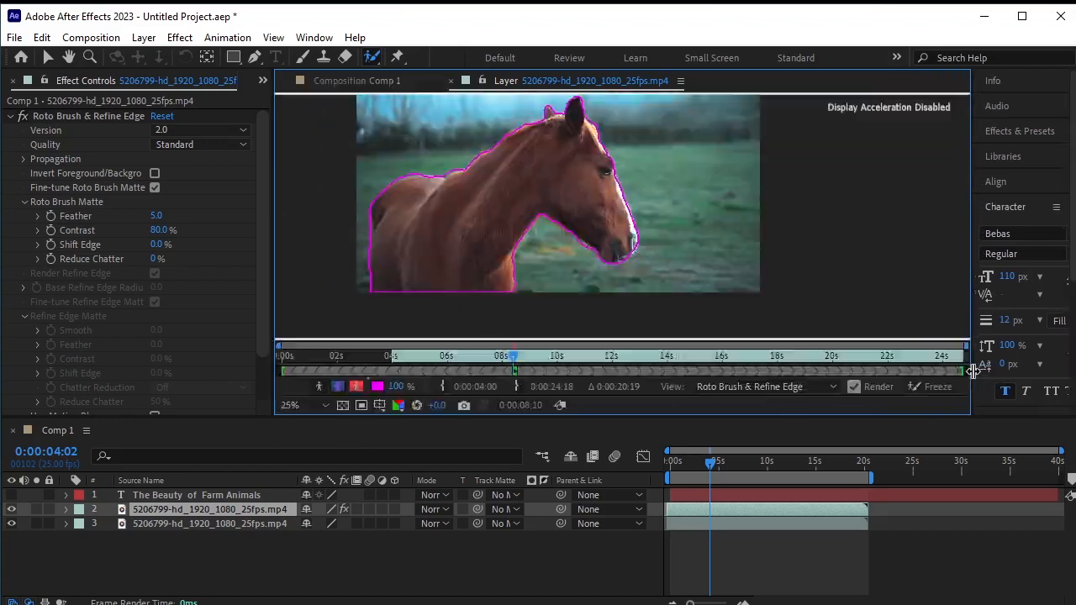
pyautogui.click(932, 386)
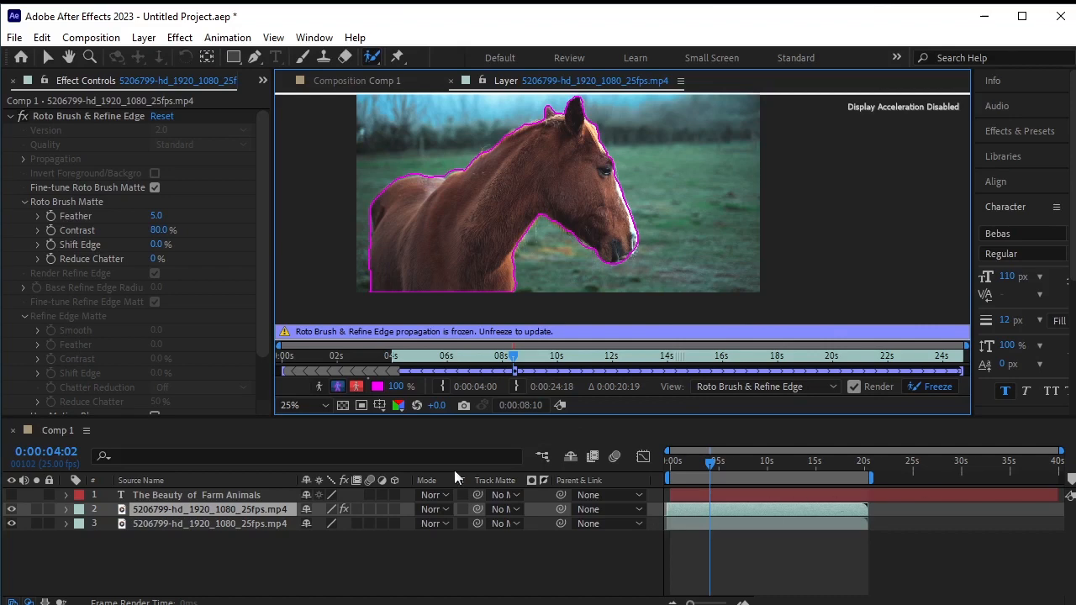
# - Preview the isolated horse in the composition with the bottom video layer hidden, playing and scrubbing through the clip
pyautogui.click(353, 80)
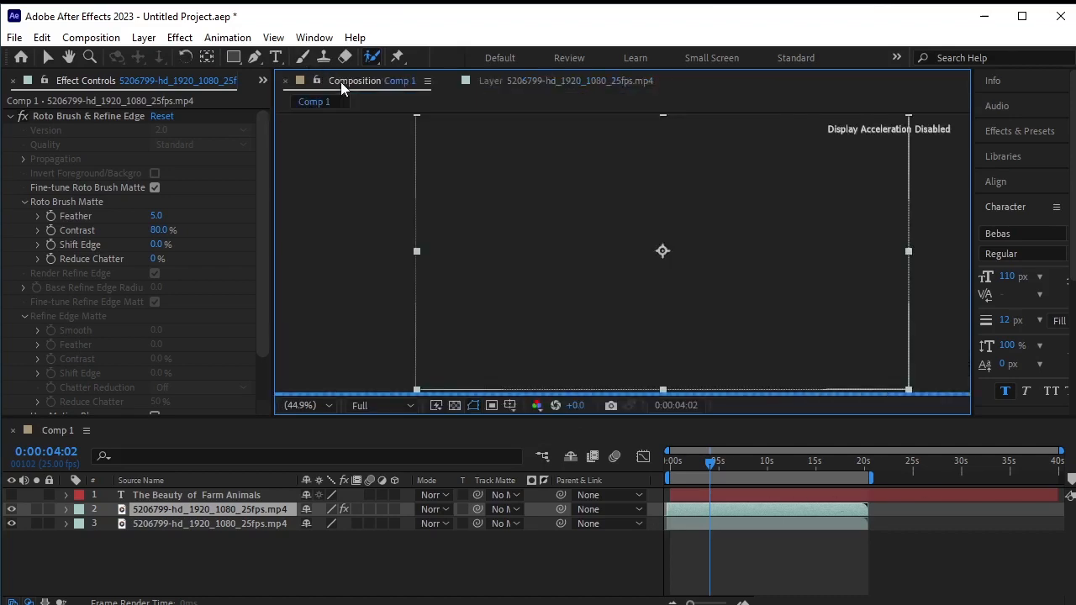
pyautogui.click(12, 523)
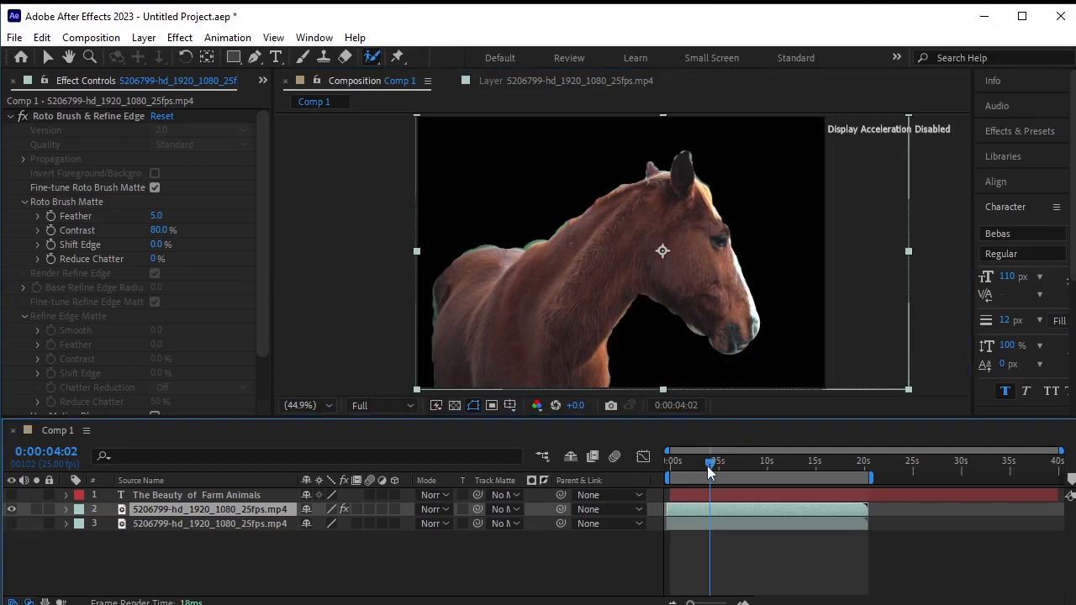
pyautogui.moveTo(710, 469); pyautogui.dragTo(616, 486)
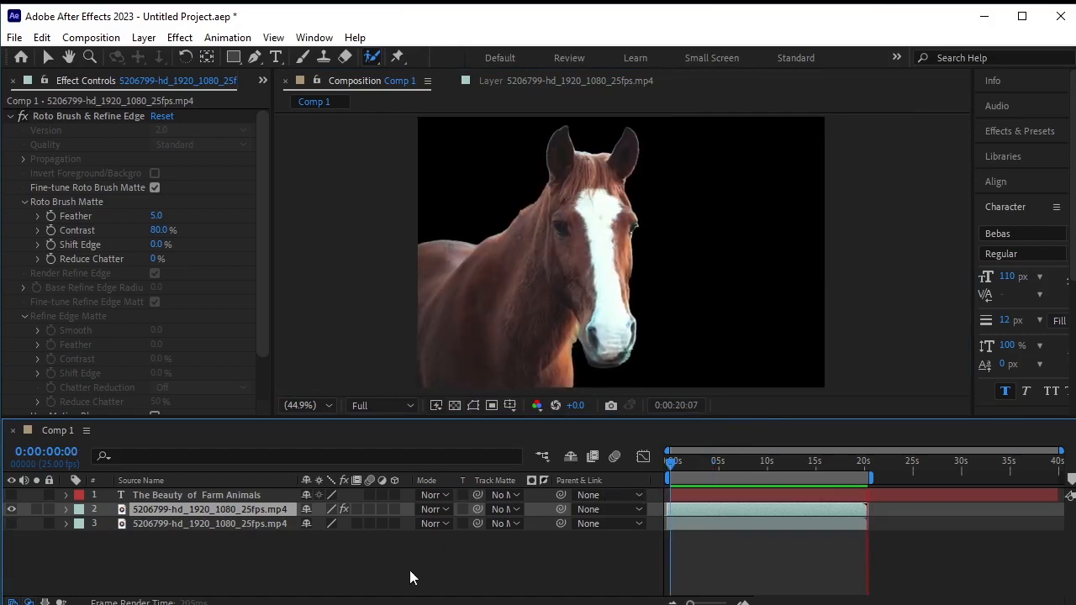
pyautogui.press('space')
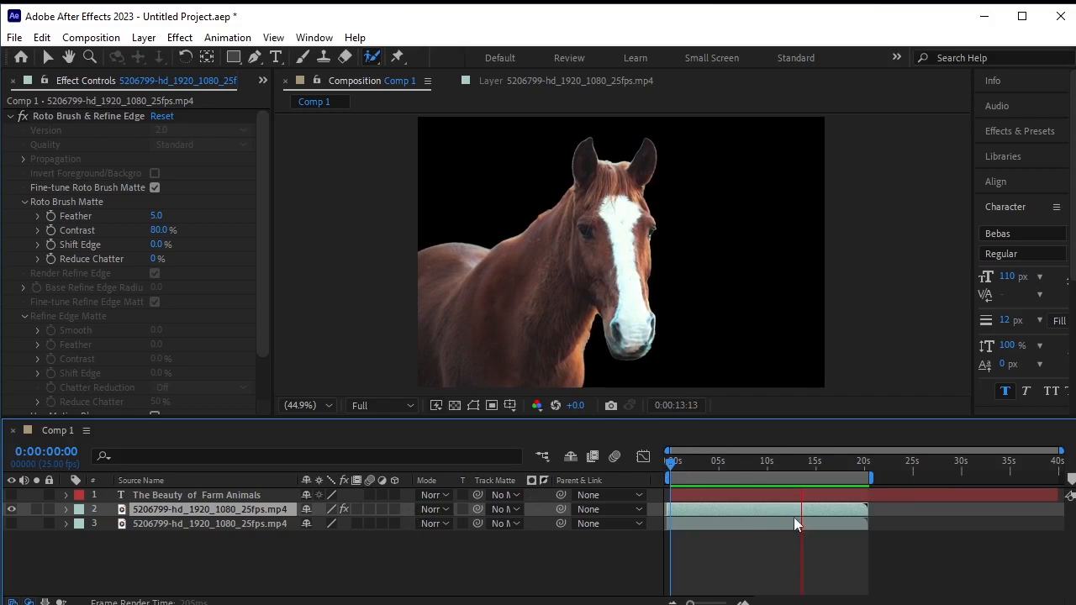
pyautogui.moveTo(813, 461); pyautogui.dragTo(624, 469)
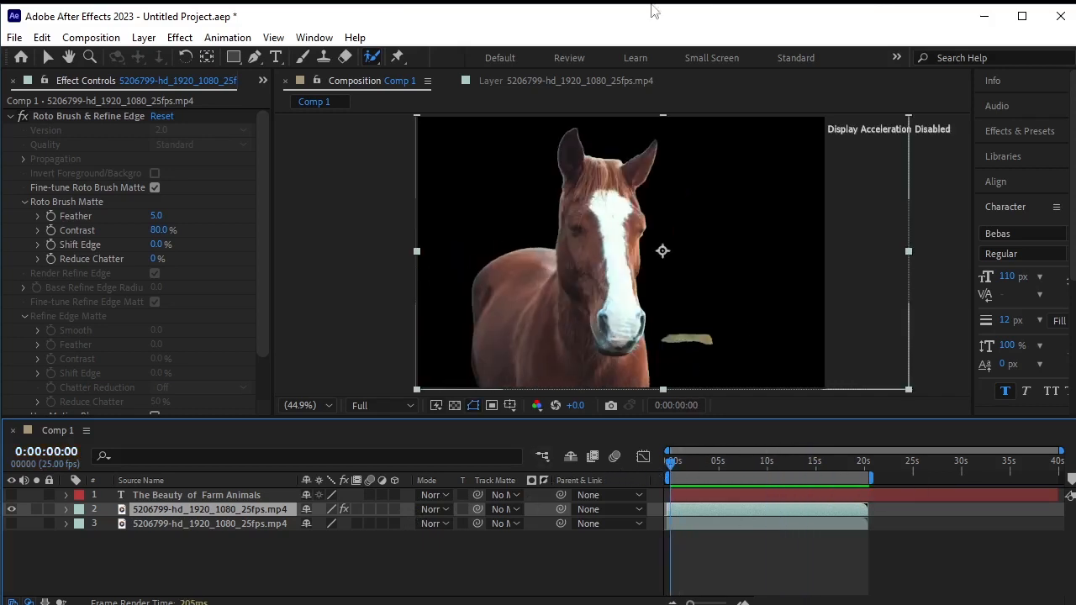
# - Check the roto result in the layer view, then turn the bottom video layer's visibility back on
pyautogui.click(598, 79)
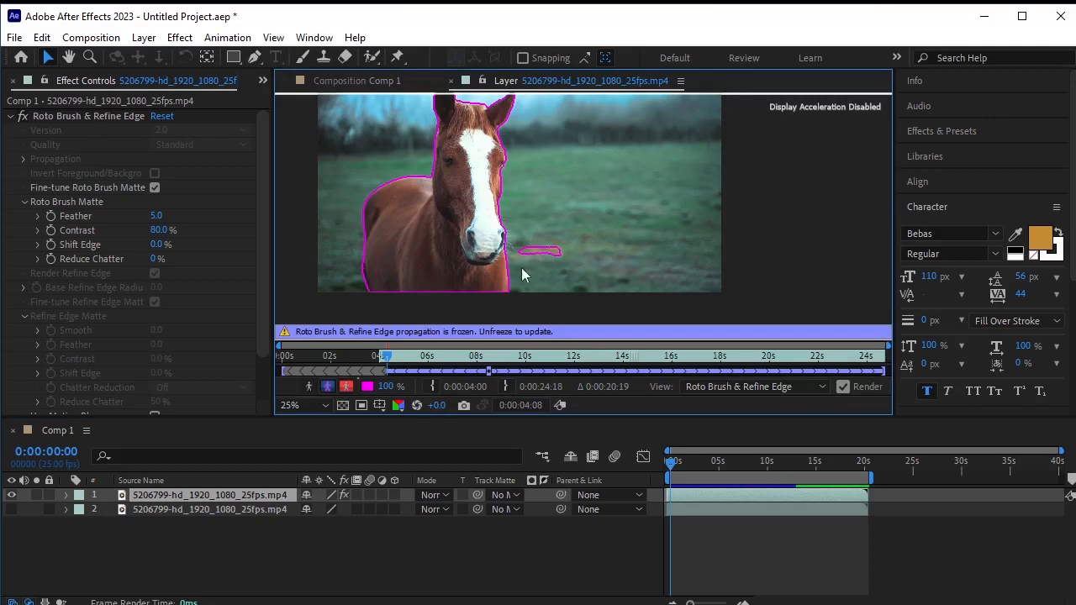
pyautogui.click(358, 82)
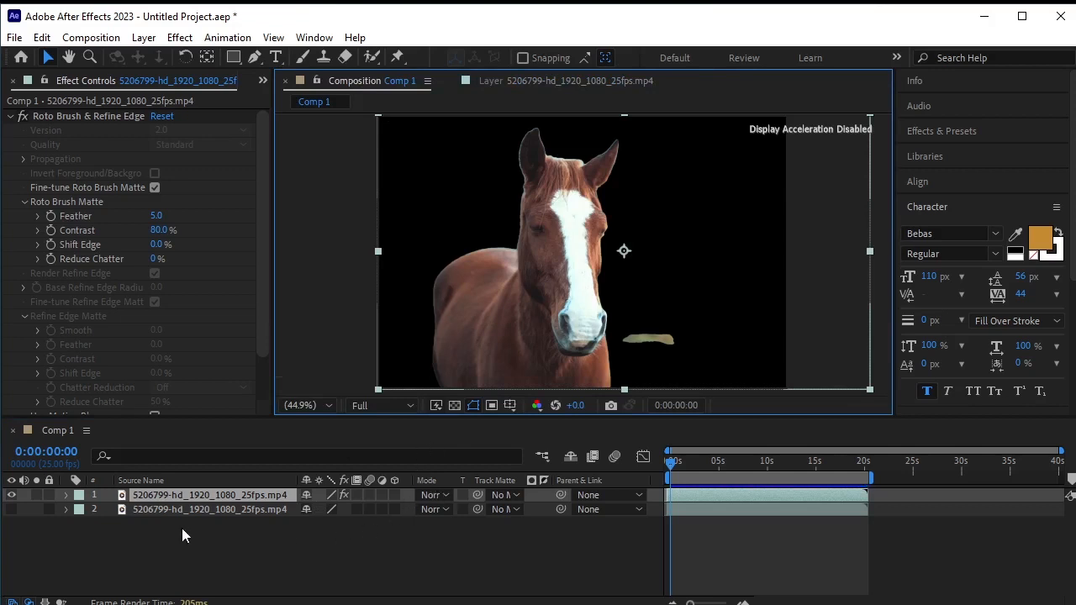
pyautogui.click(12, 511)
pyautogui.click(171, 537)
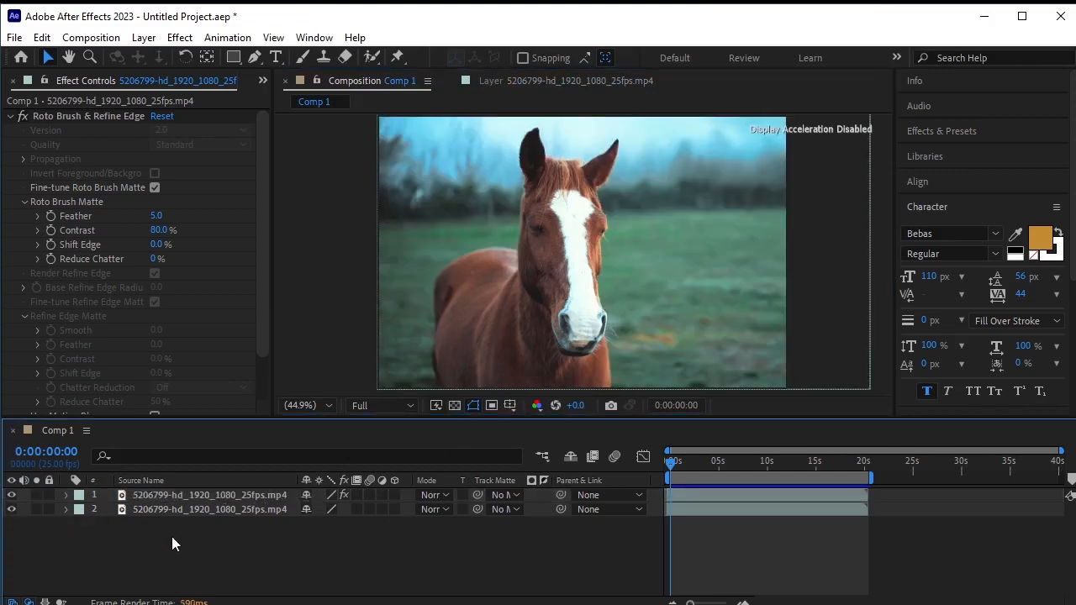
# - Create a text layer near the top-left of the composition reading "Animal charm"
pyautogui.click(274, 56)
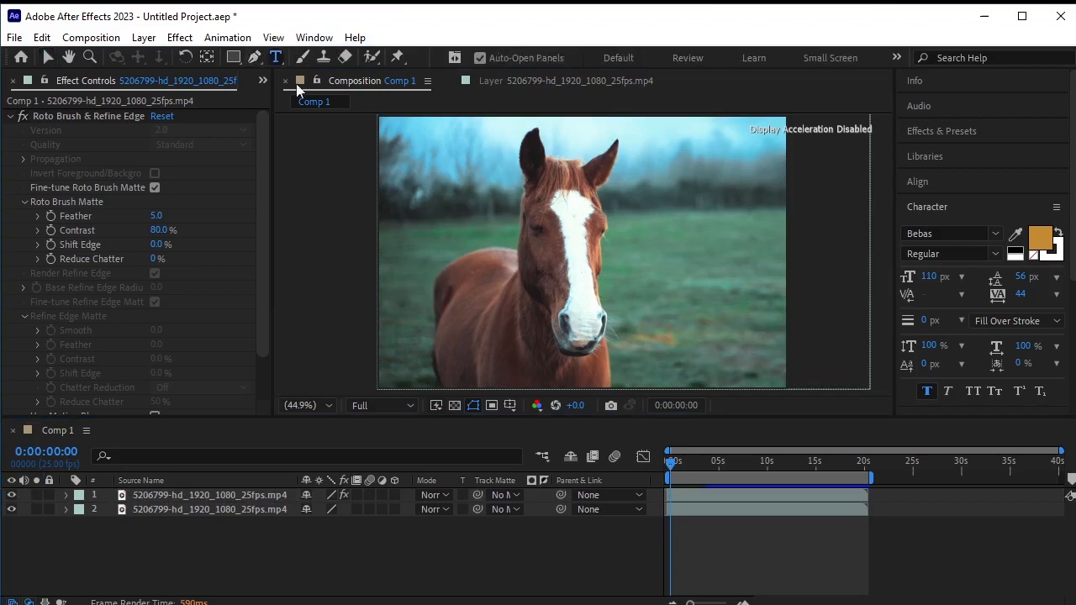
pyautogui.click(446, 175)
pyautogui.write('Animal')
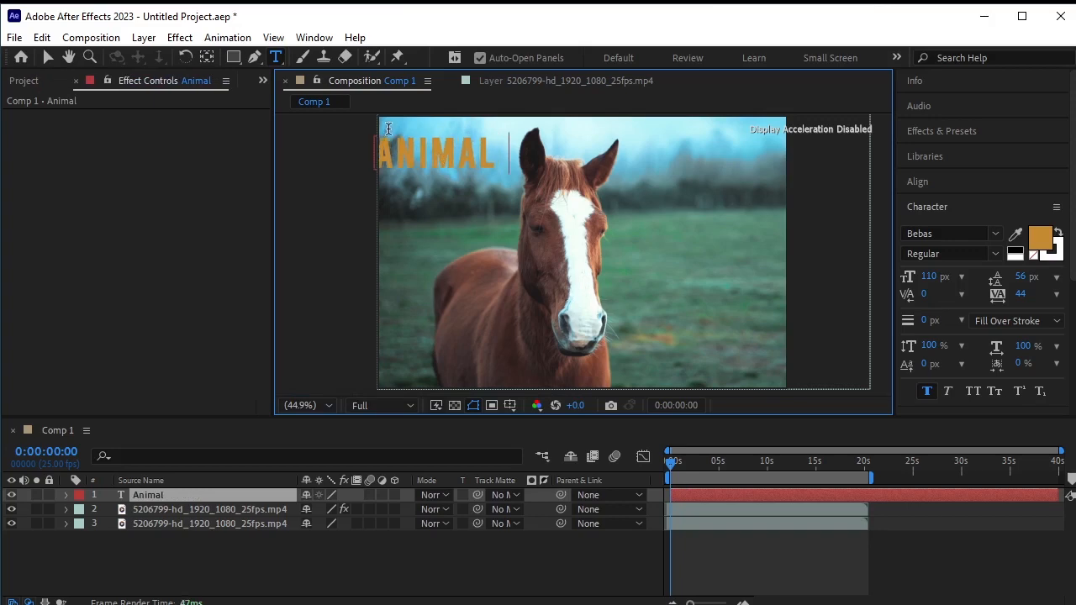
pyautogui.write(' charm')
pyautogui.click(51, 56)
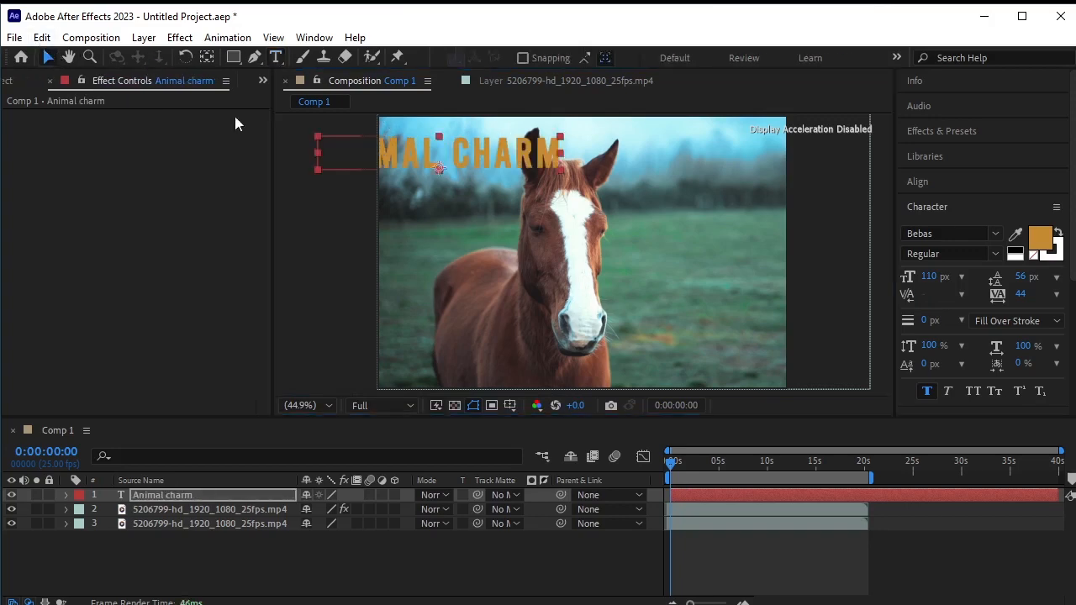
# - Move the title near the top of the frame and center it horizontally in the composition
pyautogui.moveTo(472, 158); pyautogui.dragTo(613, 161)
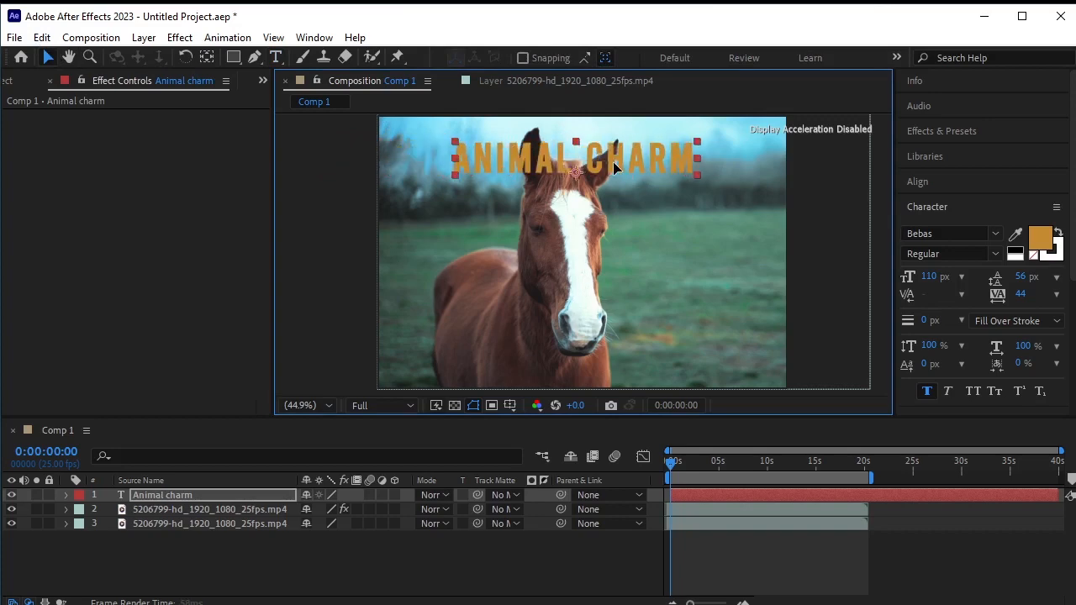
pyautogui.click(924, 181)
pyautogui.click(941, 223)
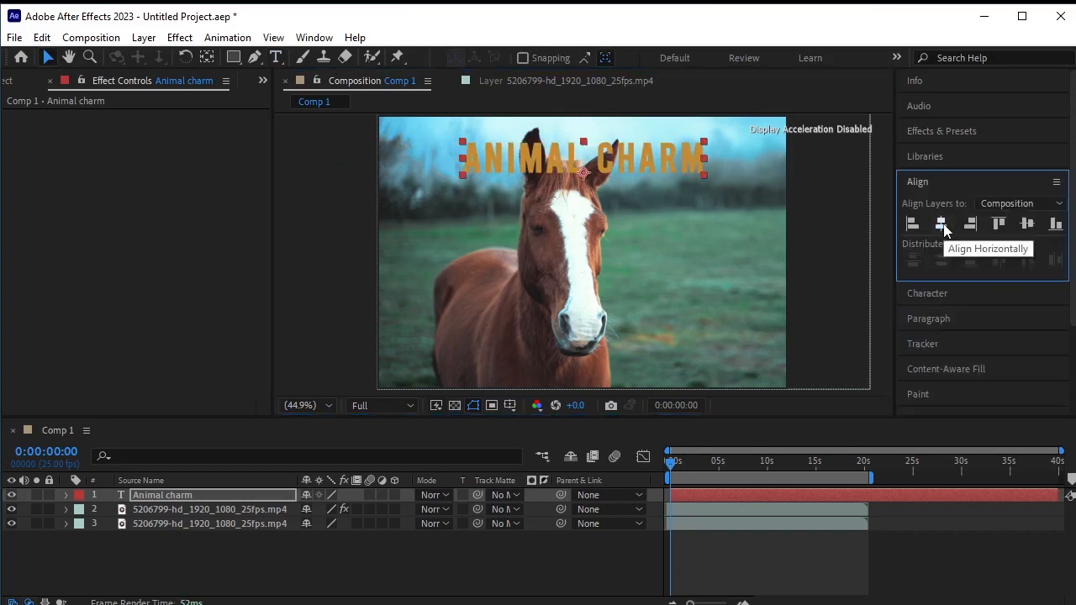
pyautogui.click(938, 296)
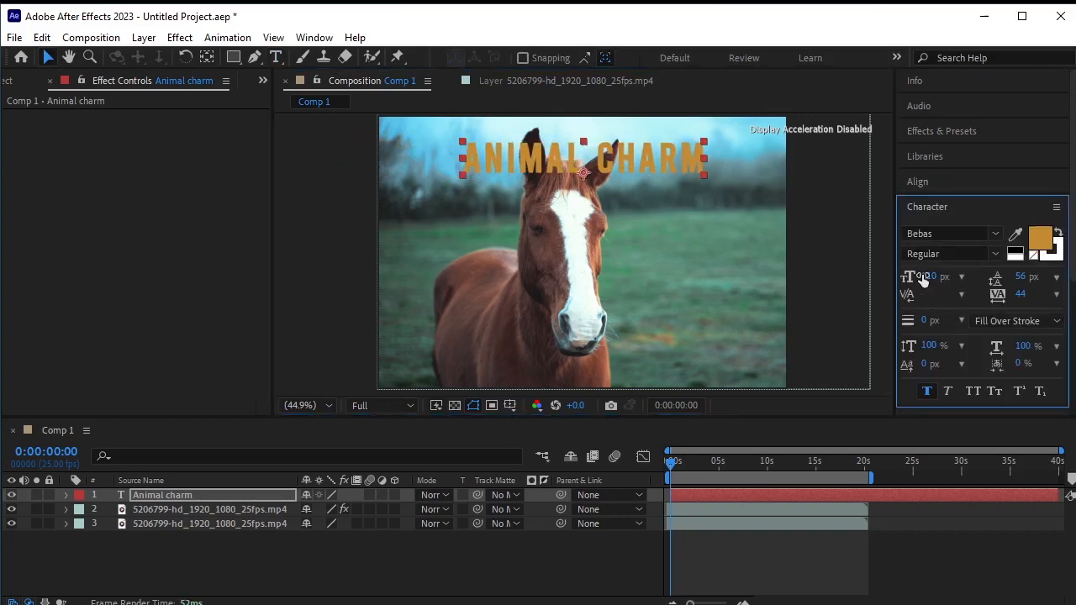
# - Set the title's font size to 175 px and move it down across the horse's head
pyautogui.moveTo(928, 275); pyautogui.dragTo(994, 284)
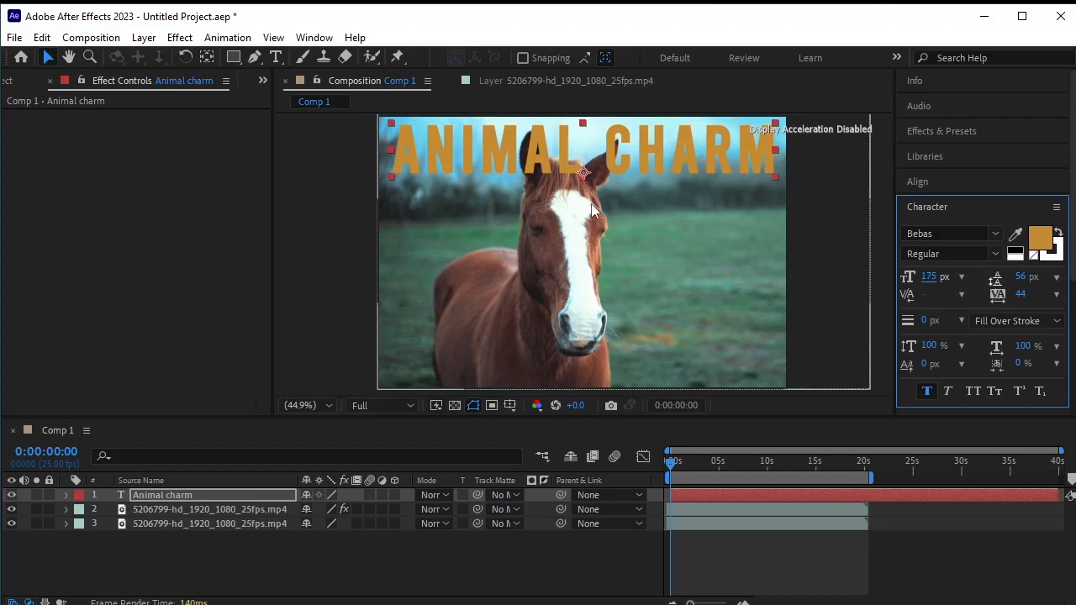
pyautogui.moveTo(626, 162); pyautogui.dragTo(625, 210)
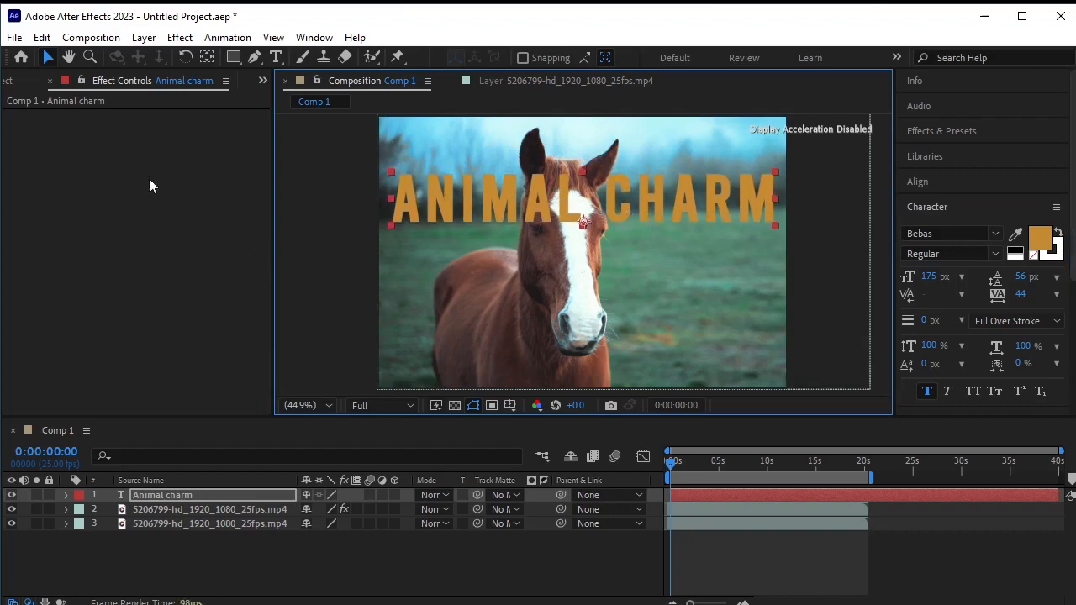
# - Select all the title text and change its fill colour to FFA200
pyautogui.click(278, 56)
pyautogui.moveTo(400, 192); pyautogui.dragTo(821, 197)
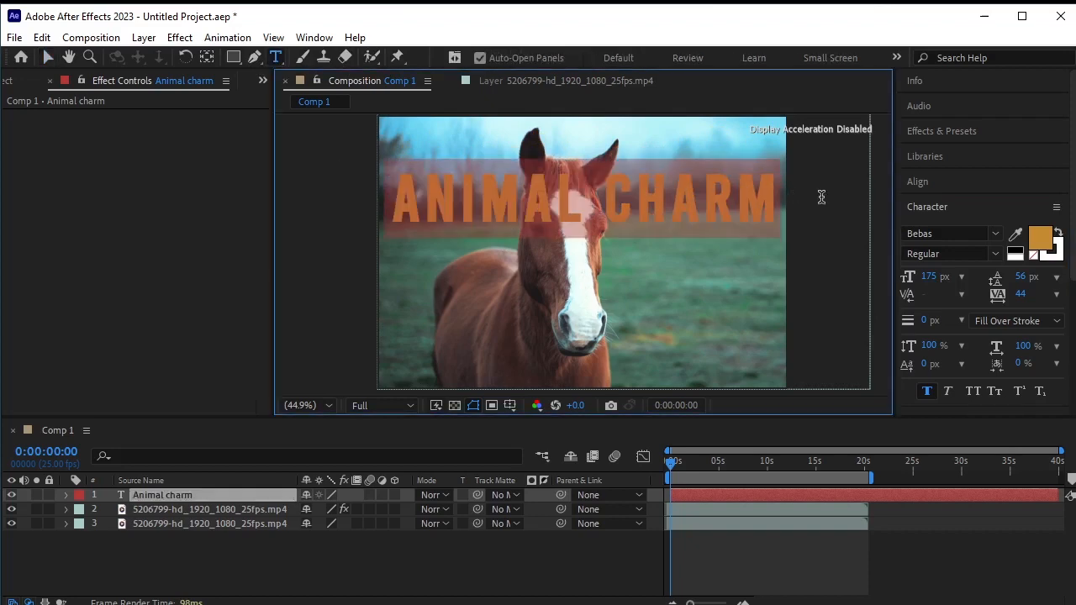
pyautogui.click(1039, 242)
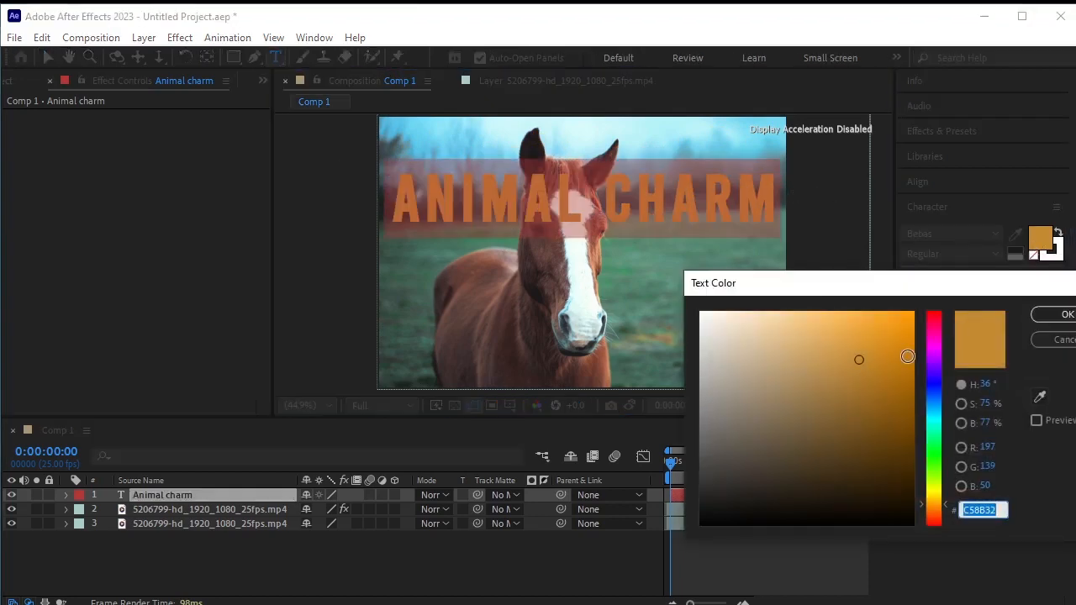
pyautogui.moveTo(861, 358); pyautogui.dragTo(914, 291)
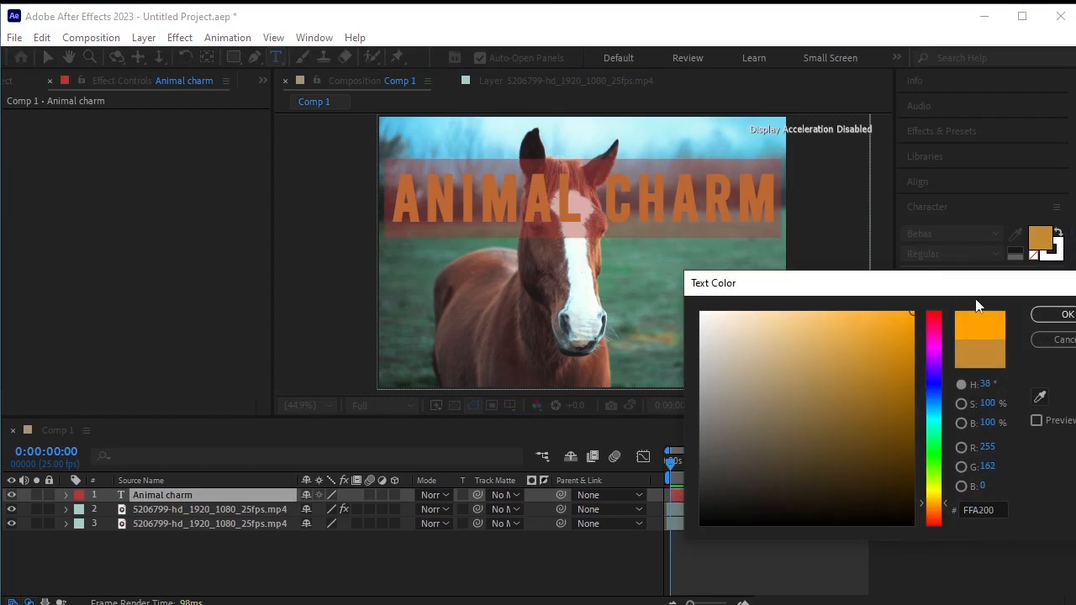
pyautogui.click(1057, 314)
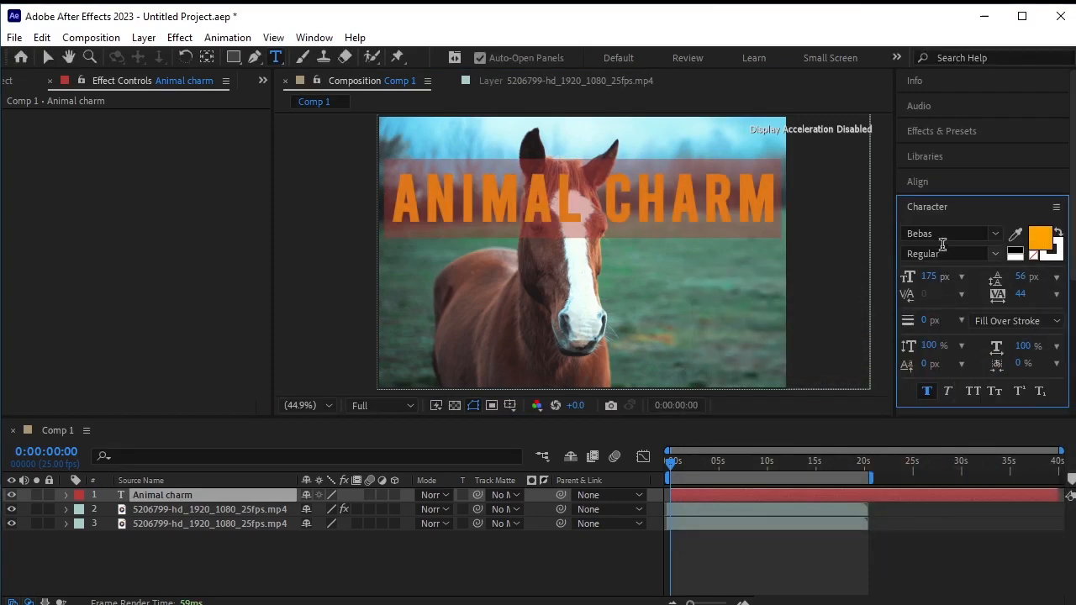
# - Change the title's font to Dharma Gothic E ExBold
pyautogui.click(969, 233)
pyautogui.click(970, 233)
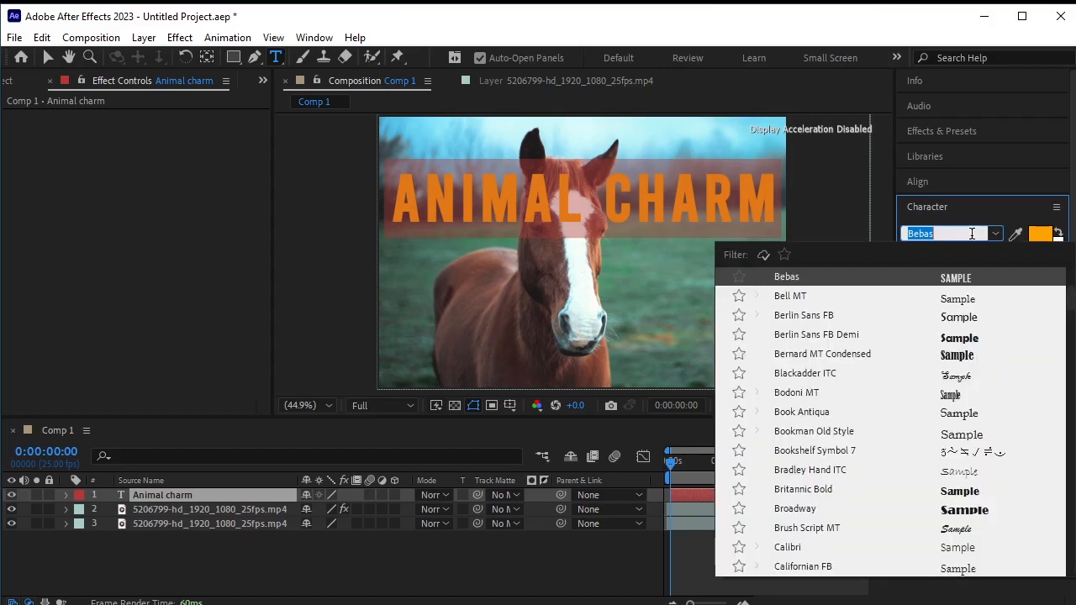
pyautogui.write('dhar')
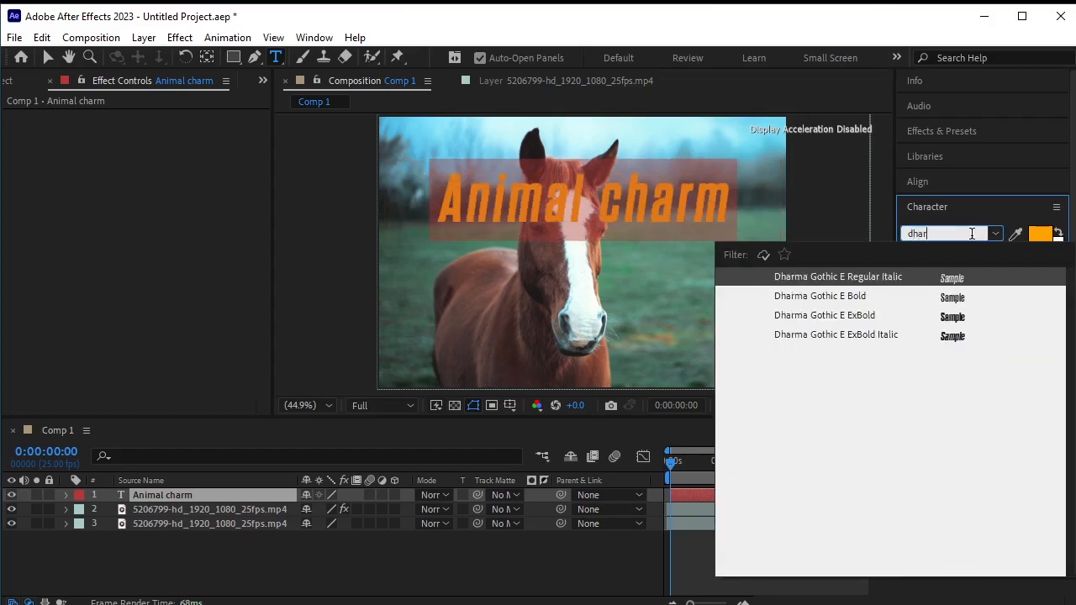
pyautogui.click(946, 315)
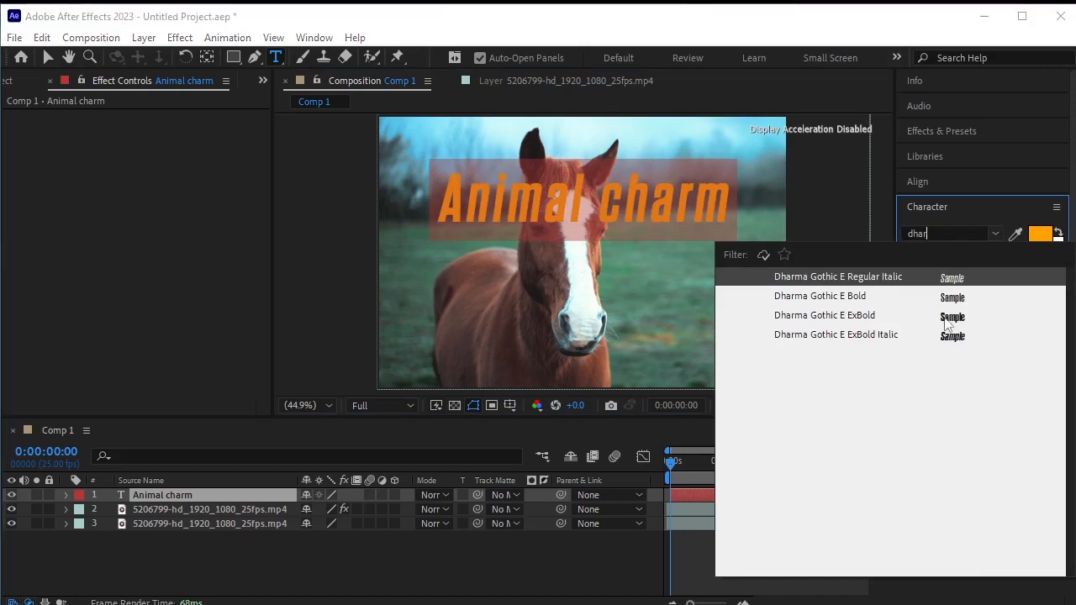
# - Apply All Caps to the title and set its font size to 193 px
pyautogui.moveTo(928, 276); pyautogui.dragTo(967, 276)
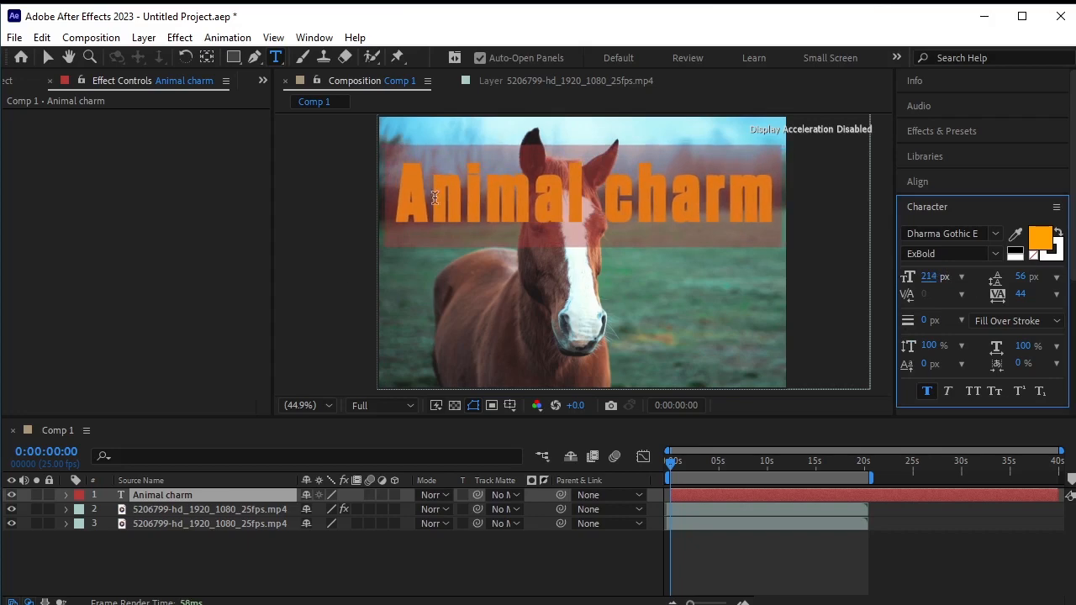
pyautogui.click(926, 391)
pyautogui.click(971, 391)
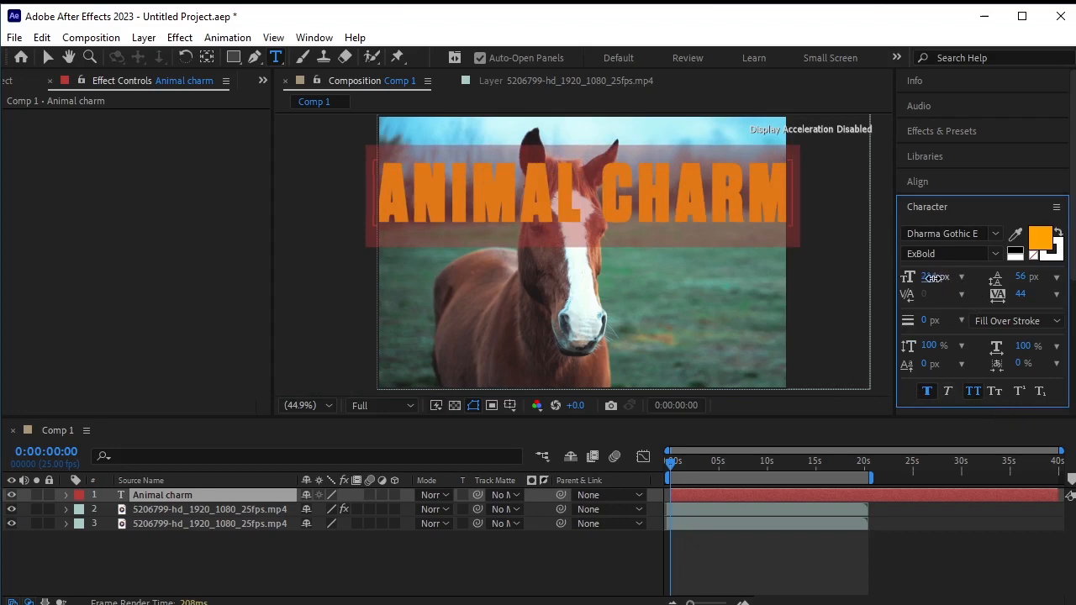
pyautogui.moveTo(933, 277); pyautogui.dragTo(920, 279)
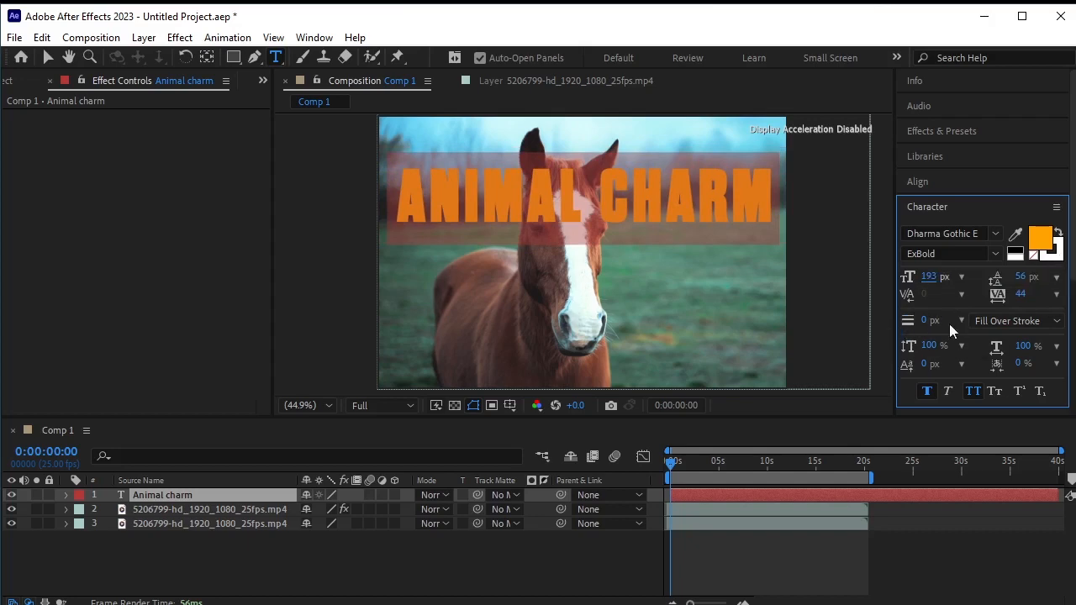
# - Give the title a 5 px stroke and set the stroke order to Stroke Over Fill
pyautogui.moveTo(928, 319); pyautogui.dragTo(939, 323)
pyautogui.click(1012, 320)
pyautogui.click(1008, 351)
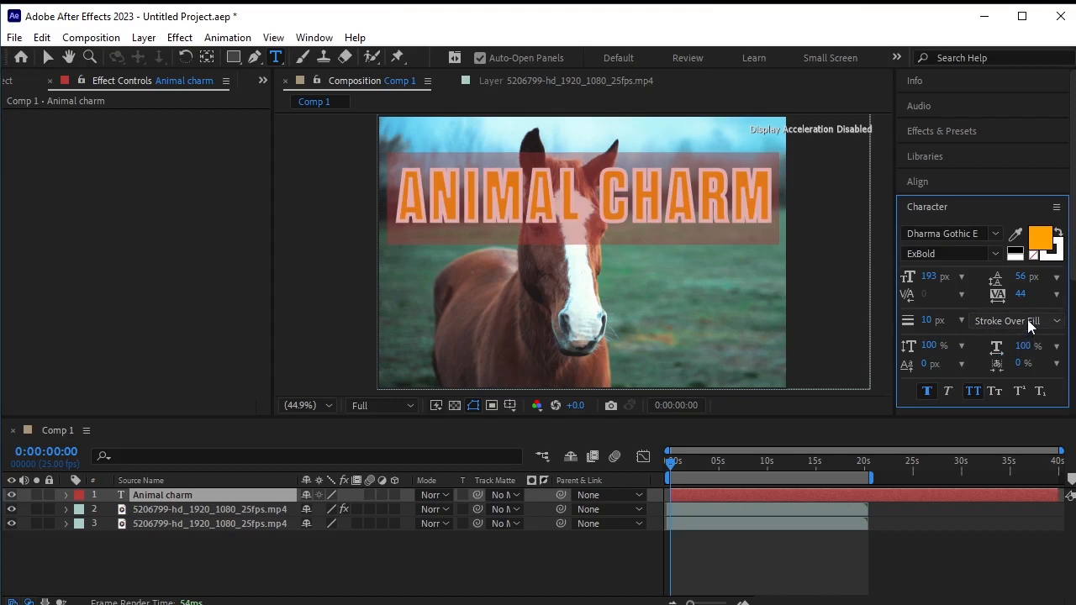
pyautogui.moveTo(931, 322); pyautogui.dragTo(925, 321)
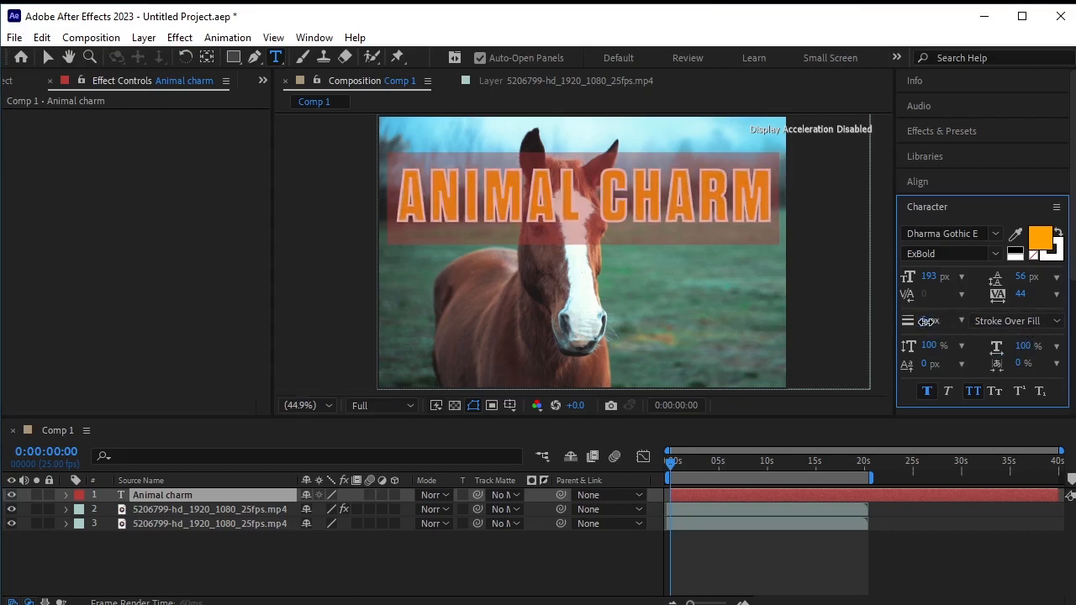
pyautogui.click(432, 556)
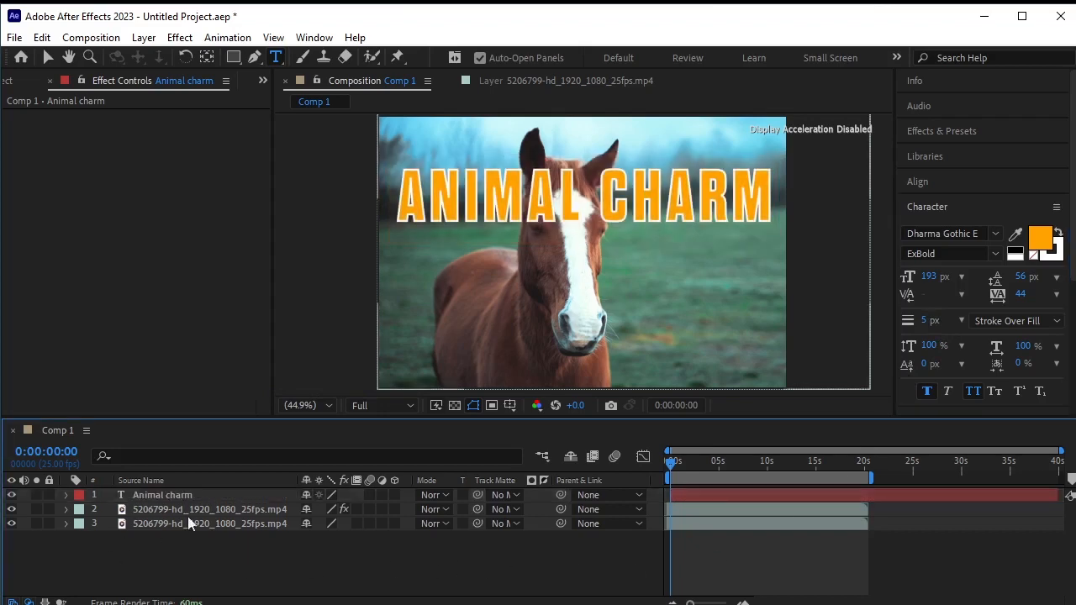
# - Move the title layer beneath the top video layer so the horse's head sits in front of the text, and preview playback
pyautogui.click(220, 482)
pyautogui.click(217, 495)
pyautogui.moveTo(238, 495); pyautogui.dragTo(240, 515)
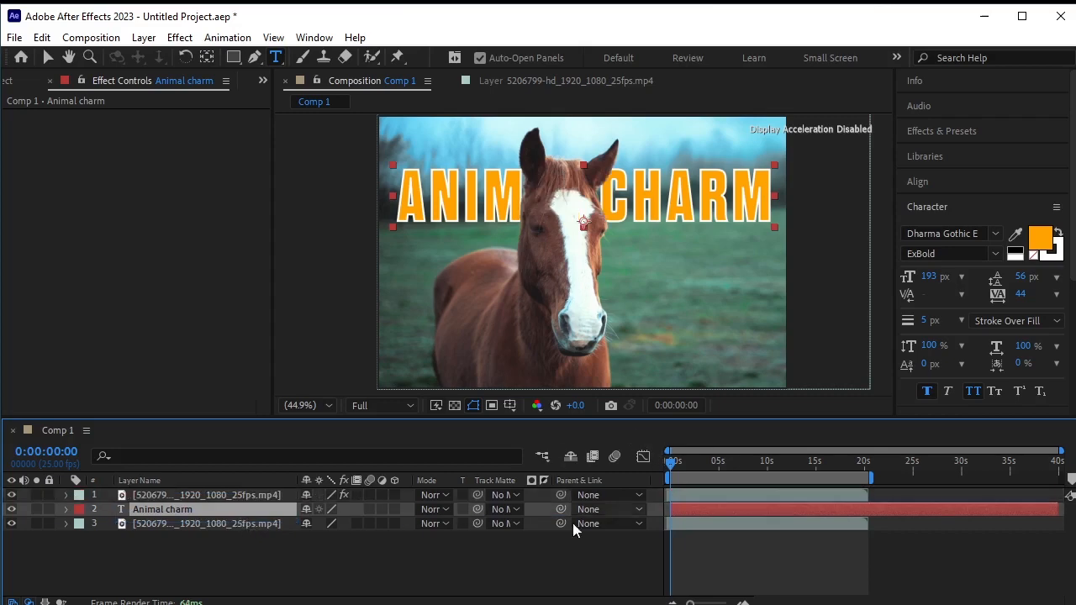
pyautogui.click(525, 567)
pyautogui.press('h')
pyautogui.press('space')
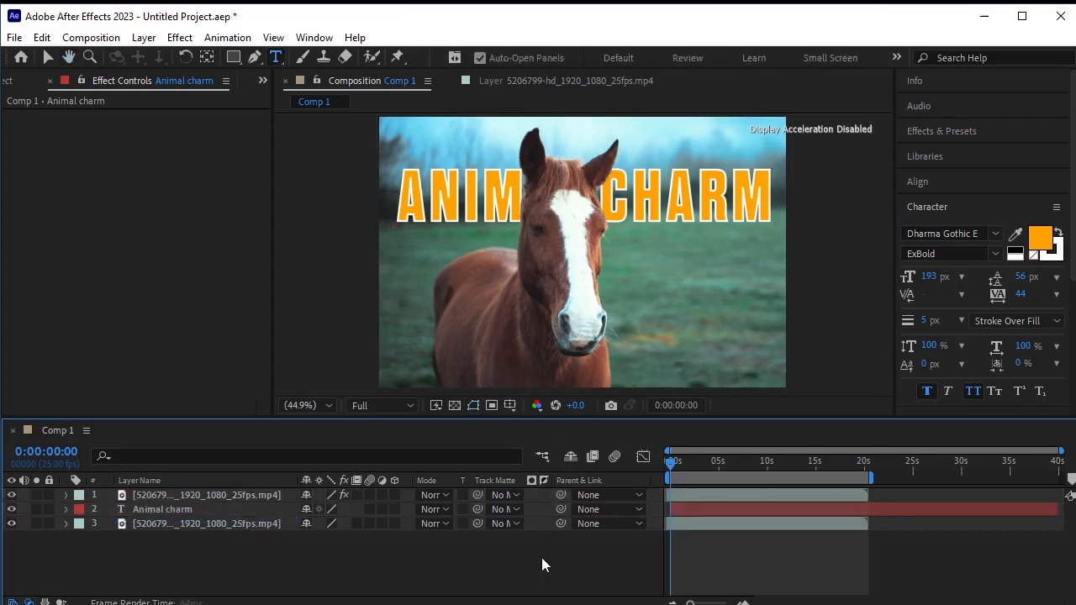
# - Select the title text and set its fill colour to B26B4D, sampled from the horse's coat, then preview
pyautogui.click(198, 509)
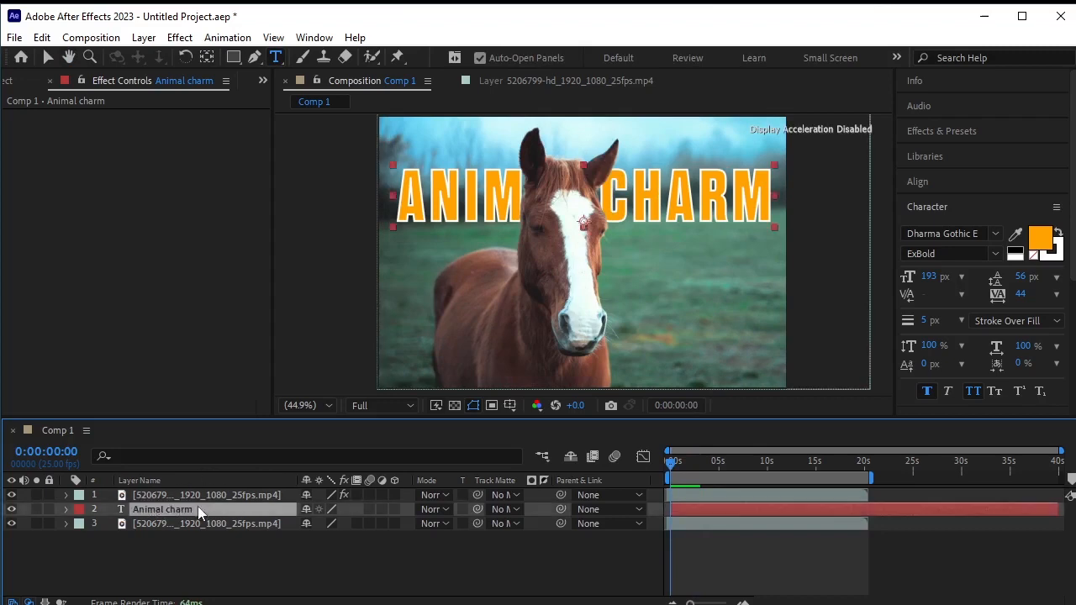
pyautogui.tripleClick(399, 195)
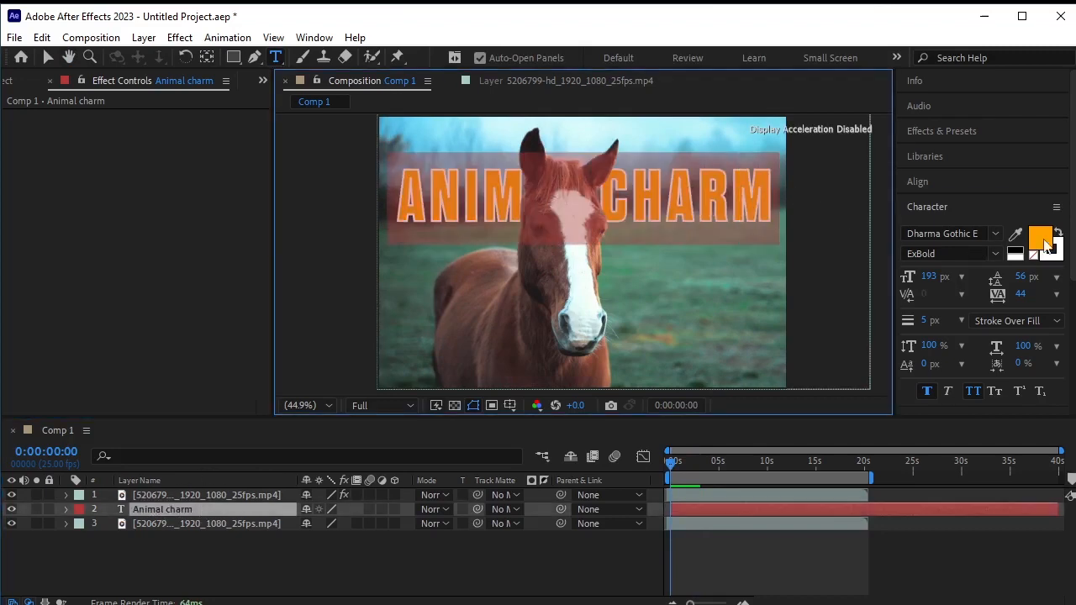
pyautogui.click(1040, 240)
pyautogui.click(1039, 395)
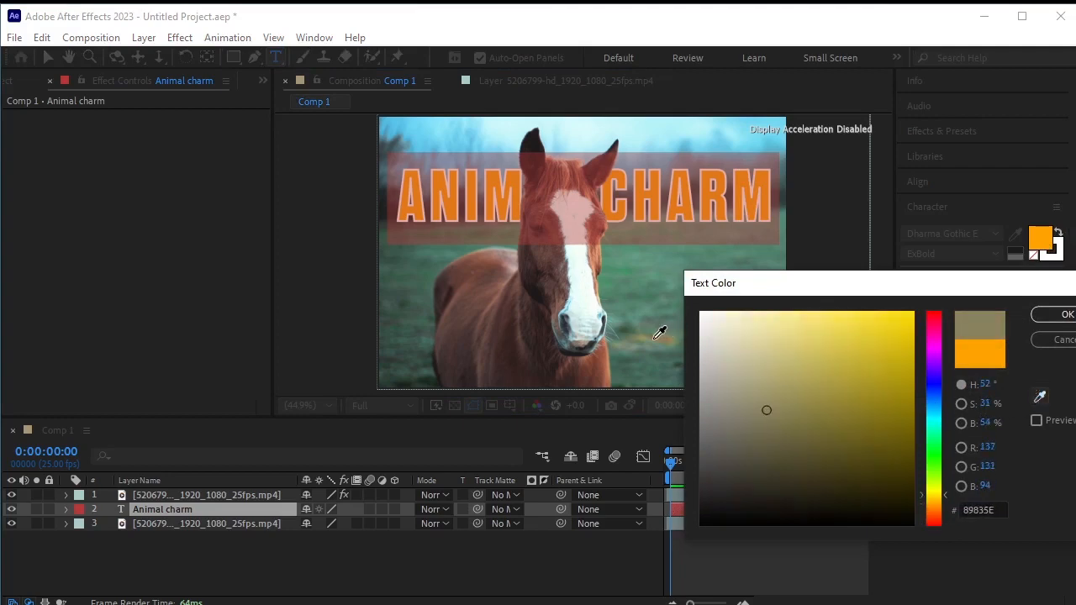
pyautogui.click(605, 373)
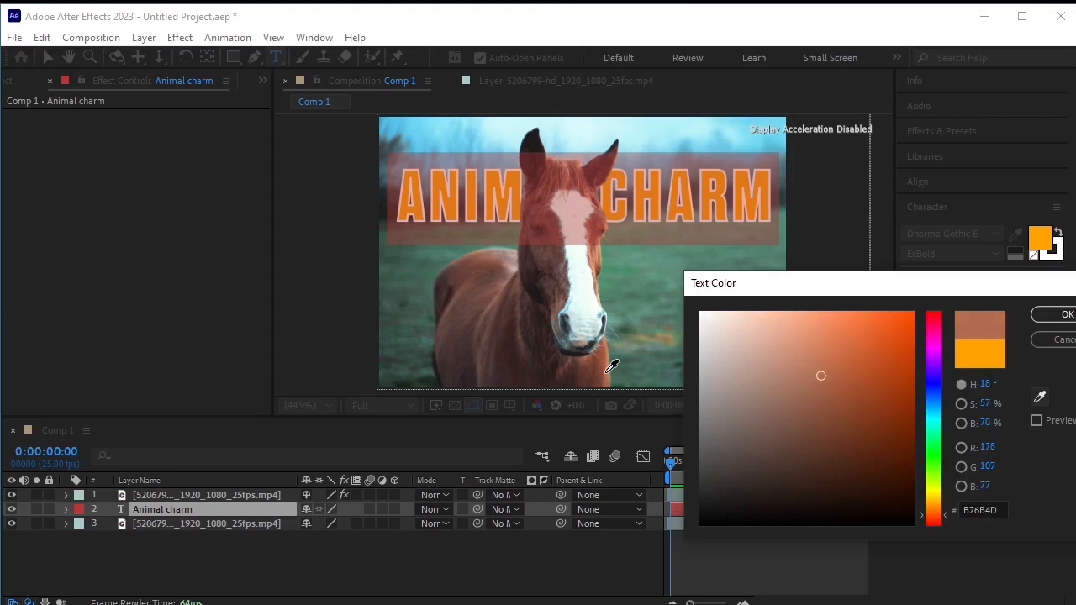
pyautogui.click(1063, 314)
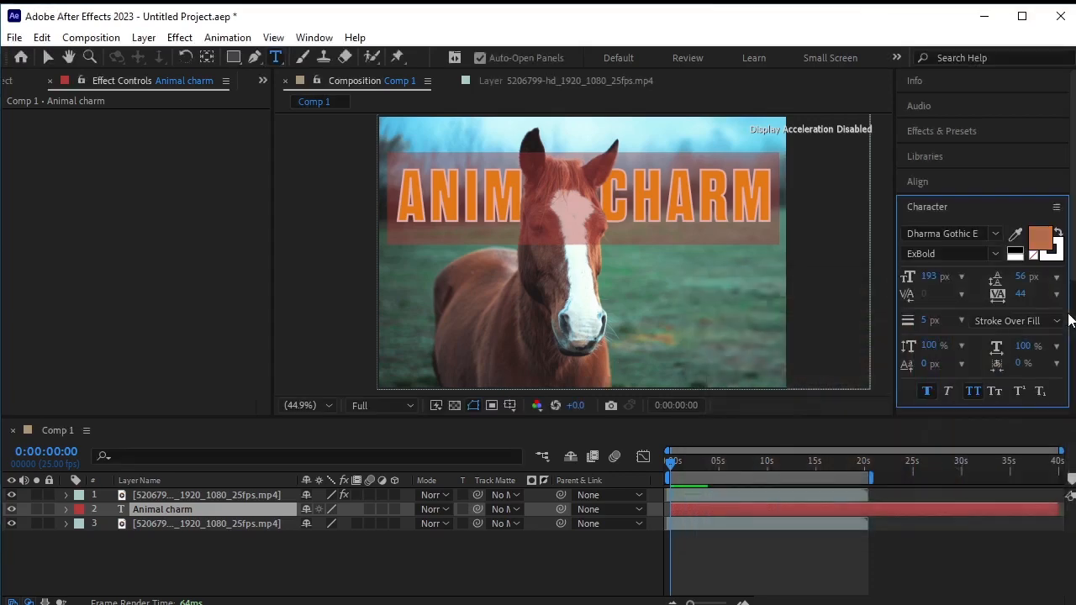
pyautogui.click(398, 560)
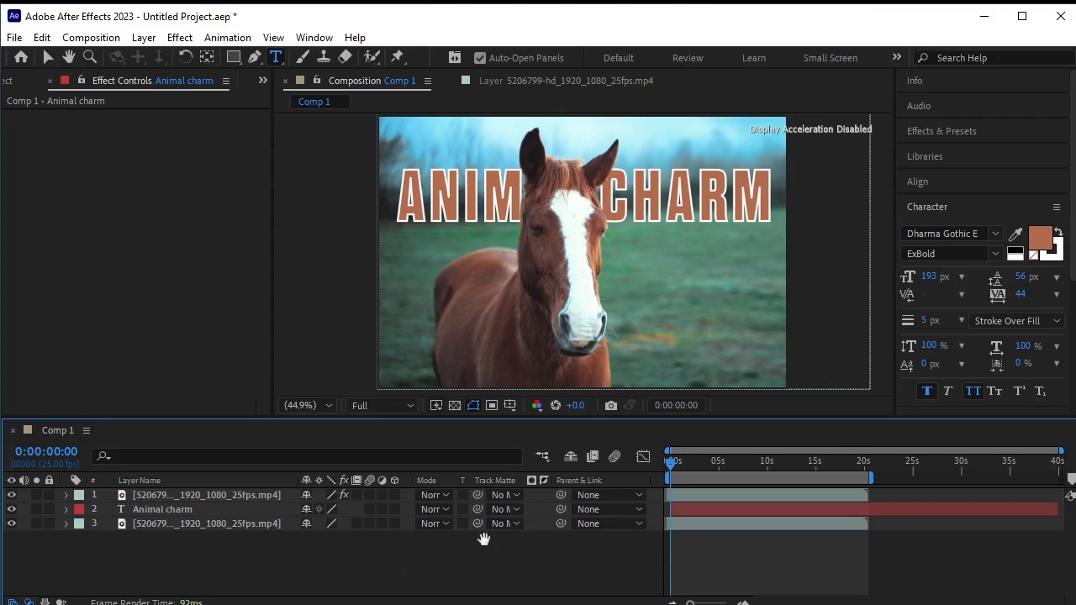
pyautogui.press('space')
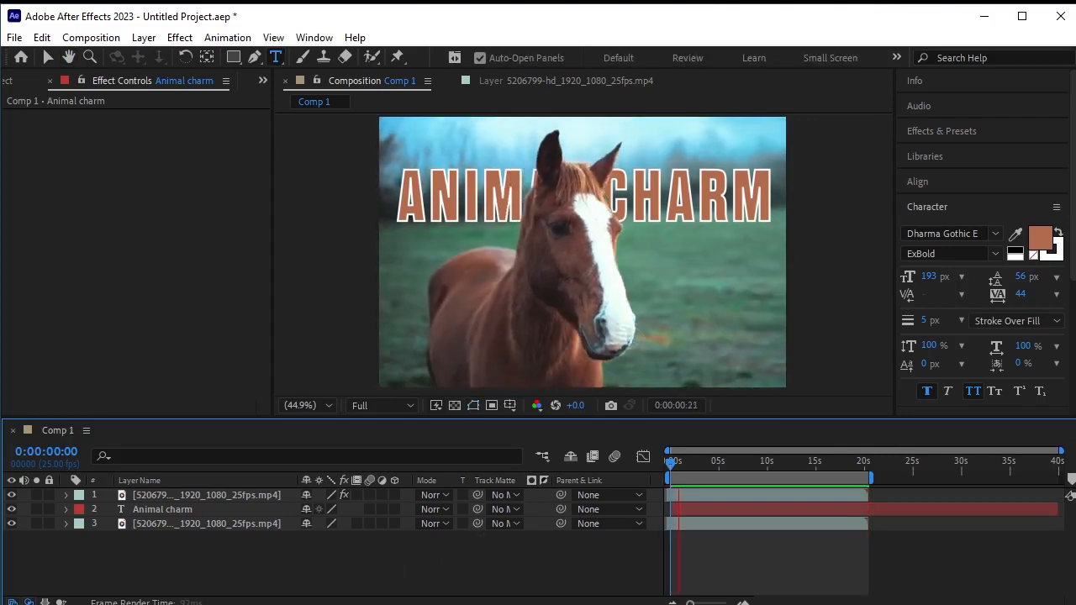